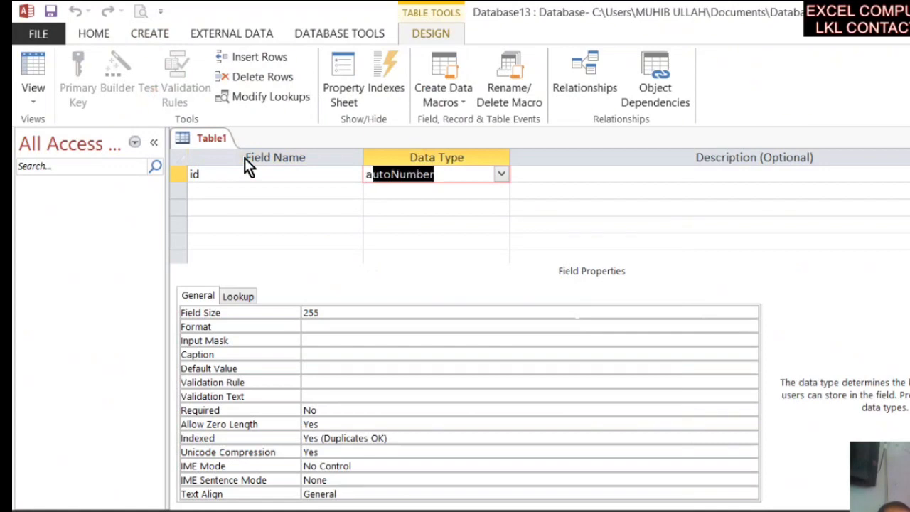
- Set the id field's data type to AutoNumber and add a field called name with data type Short Text
key(Return)
text(name)
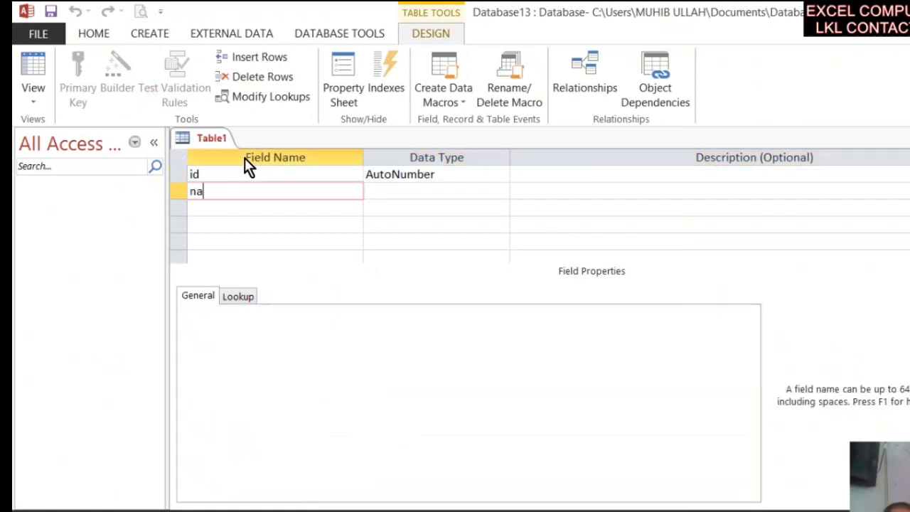
key(Return)
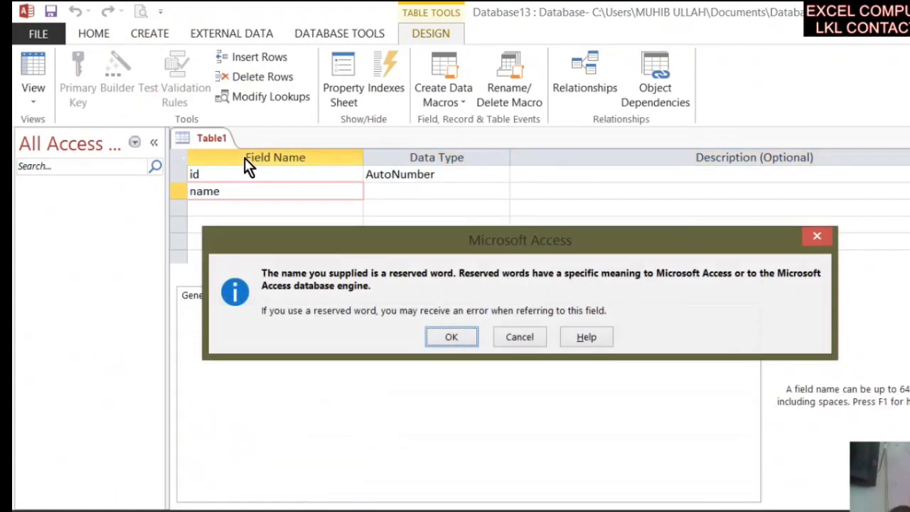
key(Return)
key(Return)
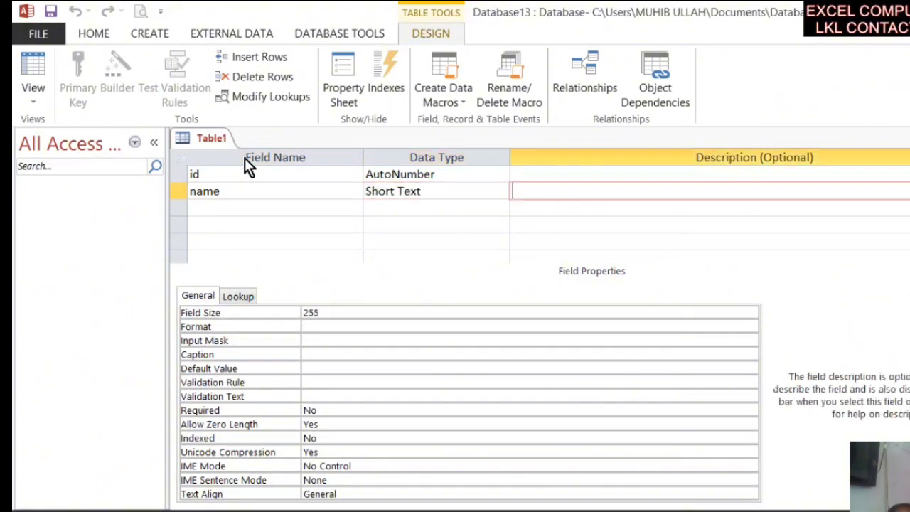
- Add a third field called SALARY with data type Number
key(Return)
text(SALA)
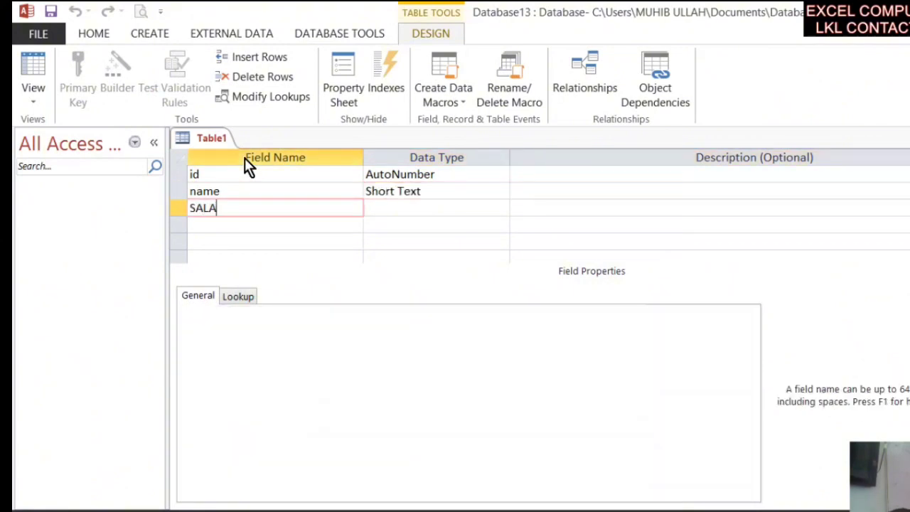
text(RUY)
key(BackSpace)
key(BackSpace)
text(Y)
key(Tab)
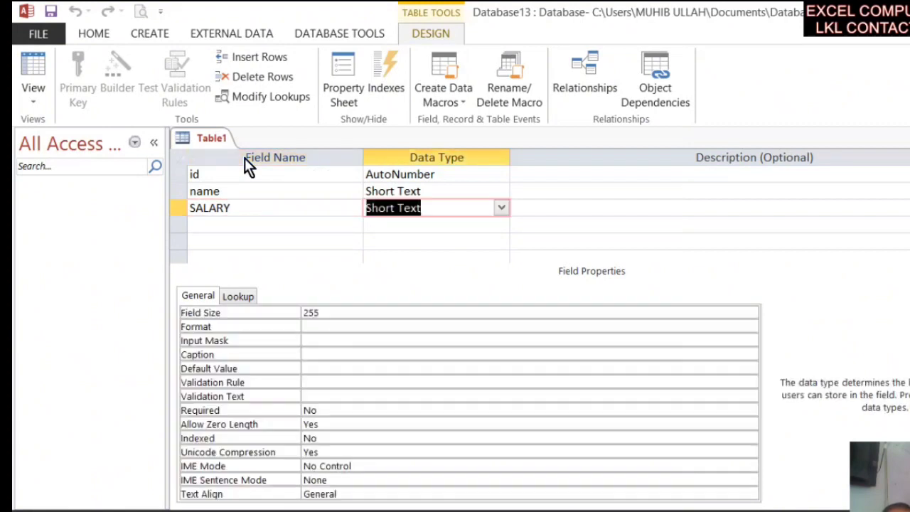
text(number)
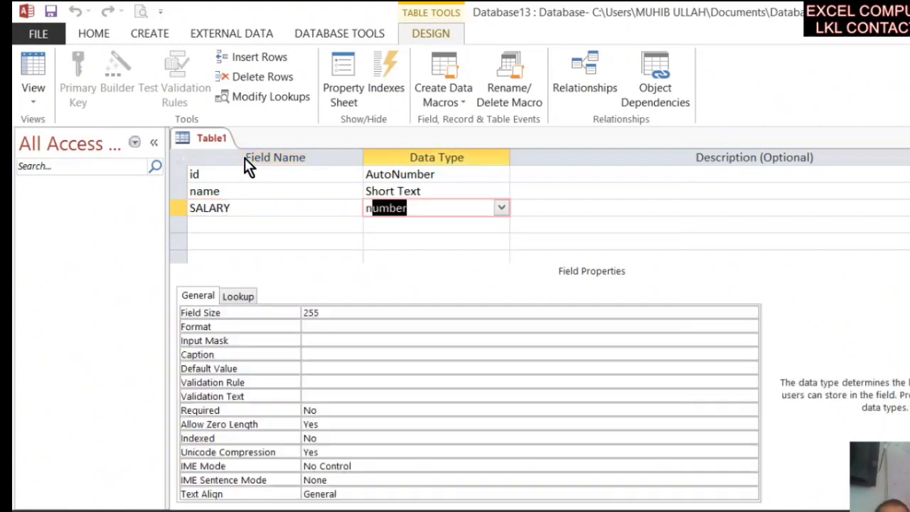
- Close the table design, saving the table as excel and letting a primary key be created
key(ctrl+w)
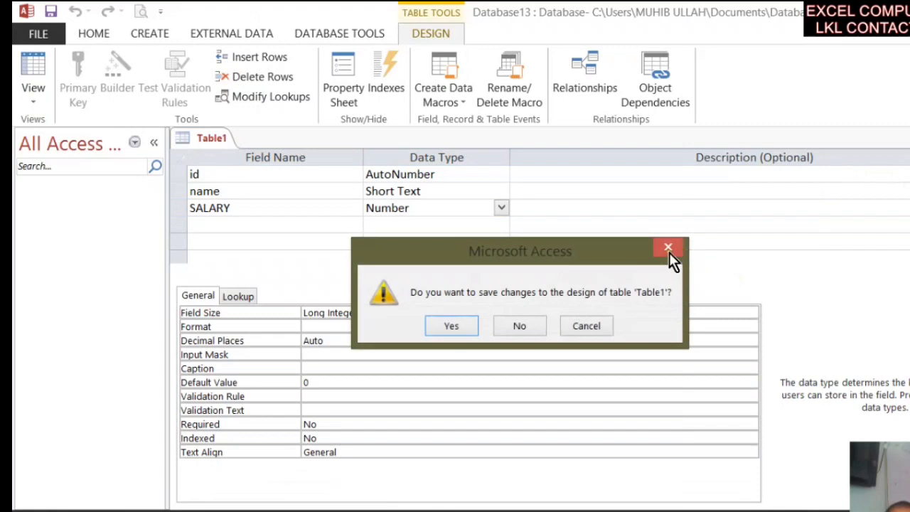
click(449, 324)
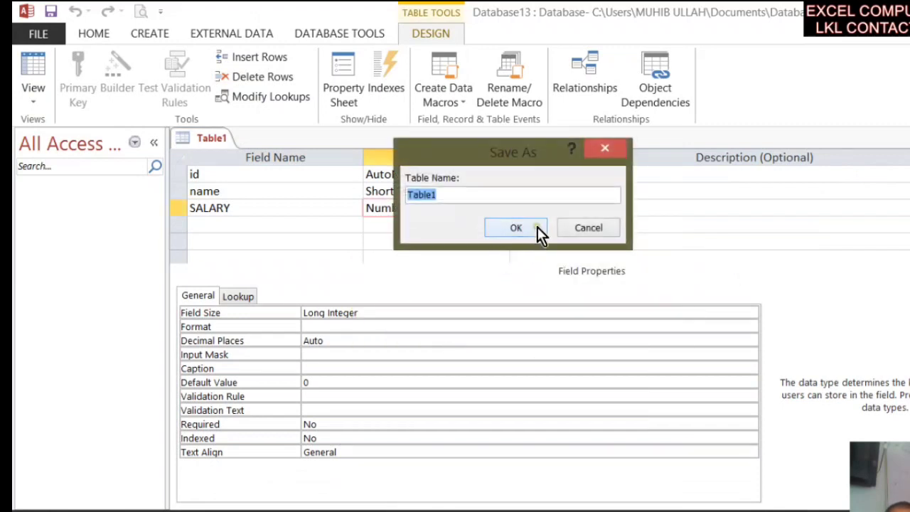
text(ecxe)
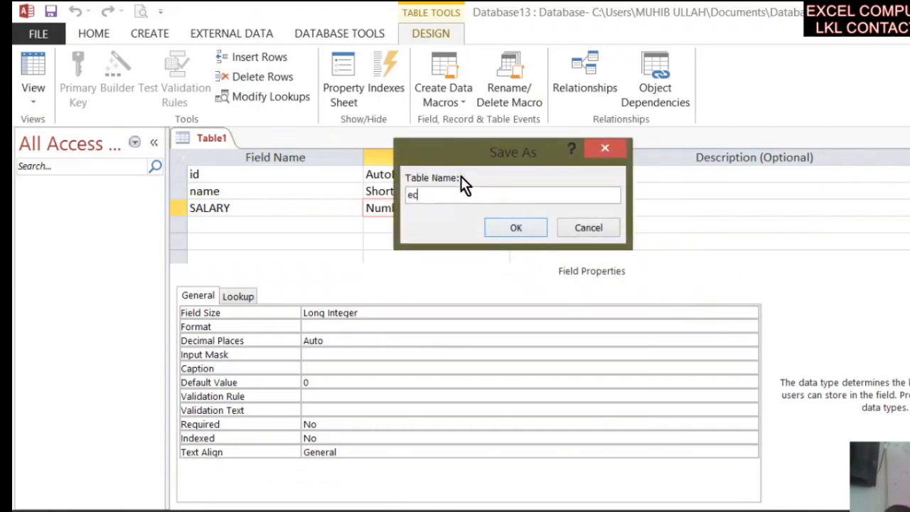
key(BackSpace)
key(BackSpace)
key(BackSpace)
text(xe)
key(BackSpace)
text(cel)
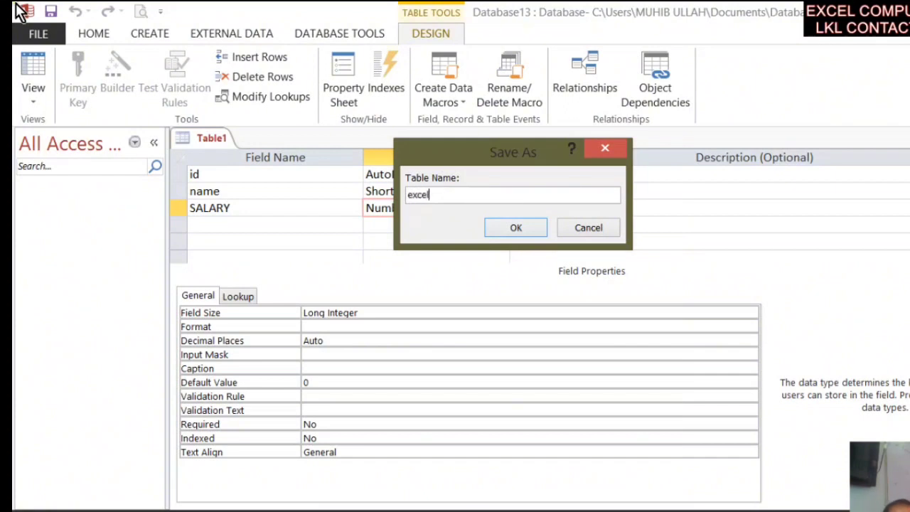
click(505, 228)
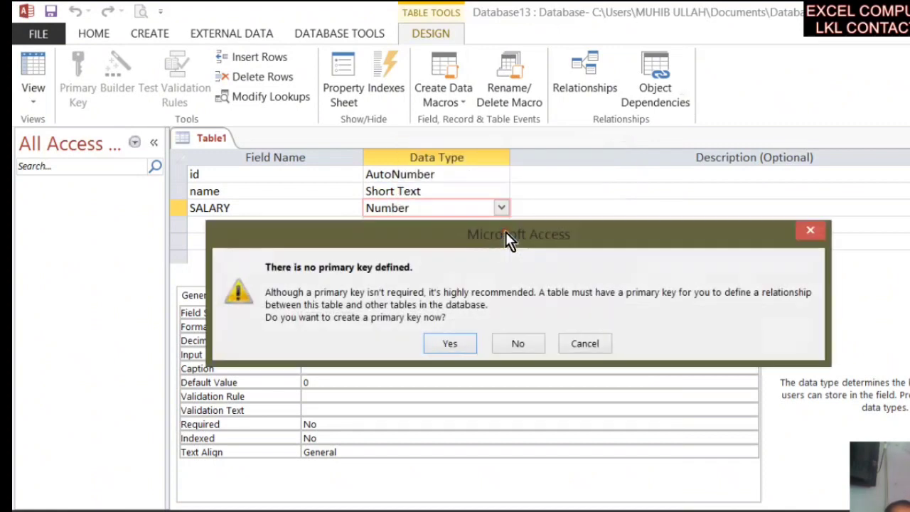
click(441, 350)
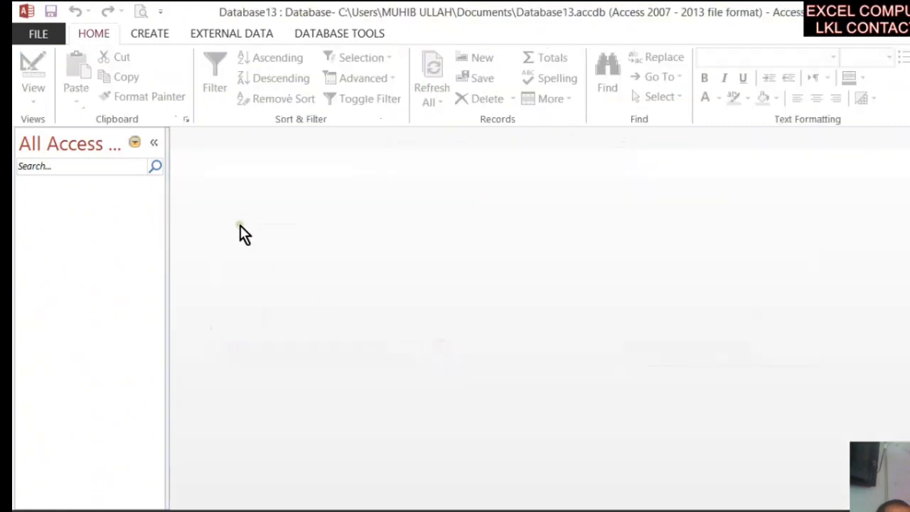
- Group the navigation list by tables and select the excel table
click(77, 148)
click(87, 229)
click(84, 206)
- Create a new query in design view and add the excel table to it
click(158, 35)
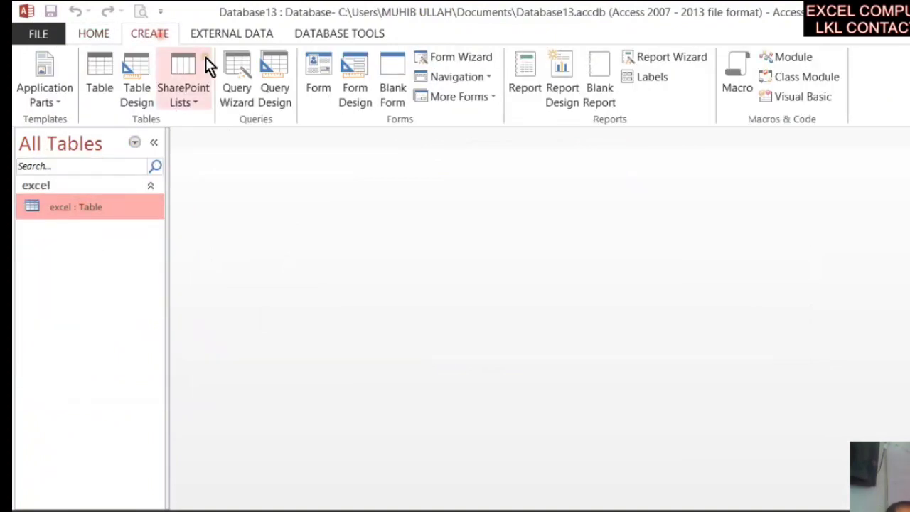
click(275, 97)
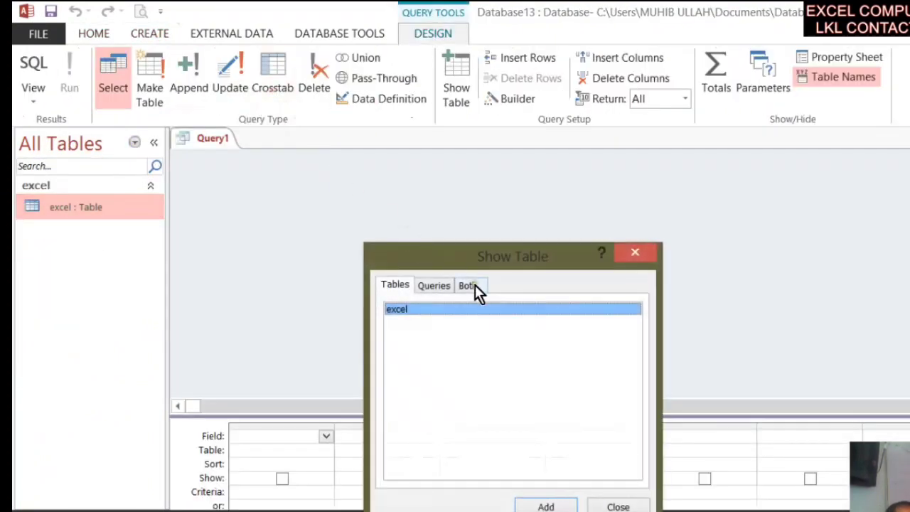
drag(485, 261, 659, 166)
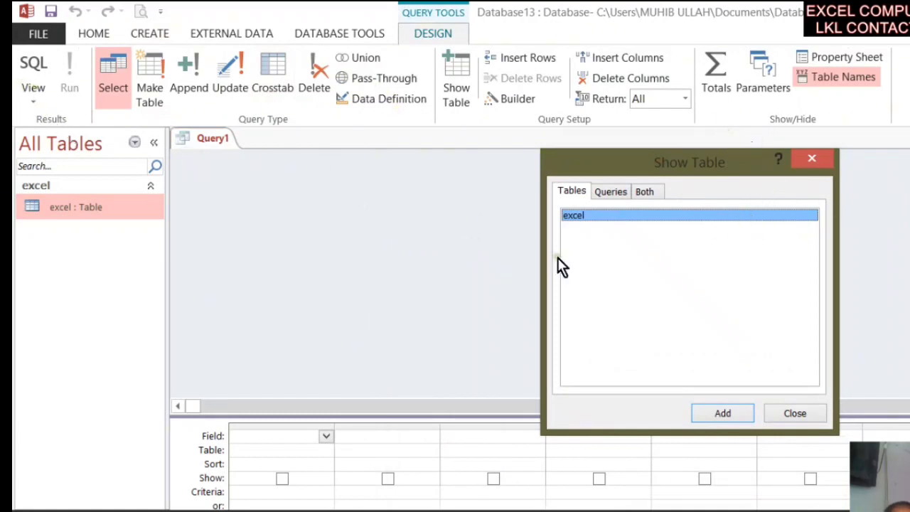
click(732, 415)
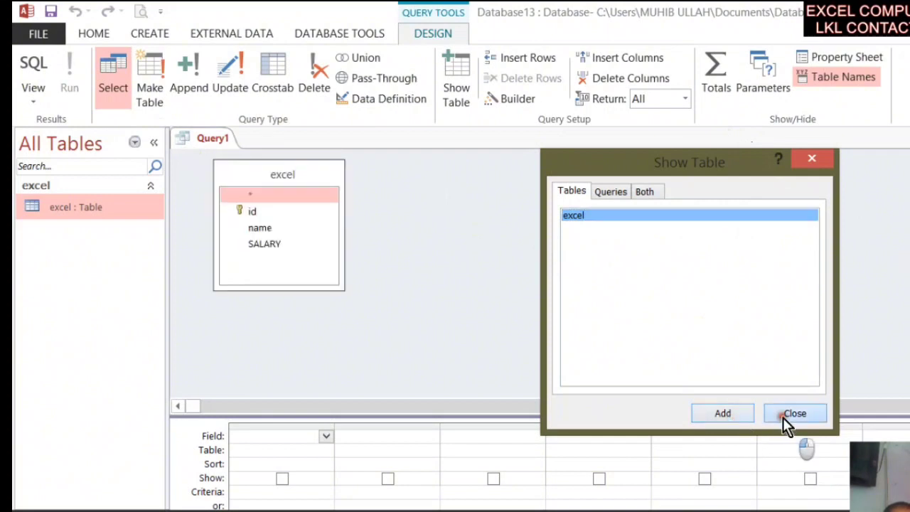
click(788, 414)
- Add the id, name and SALARY fields of the excel table to the query grid and run the query
double_click(304, 177)
drag(289, 212, 273, 434)
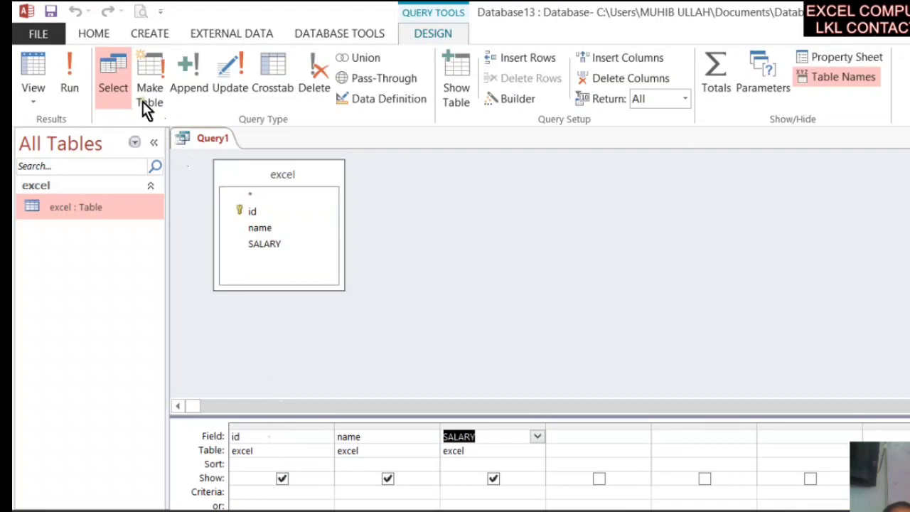
click(73, 84)
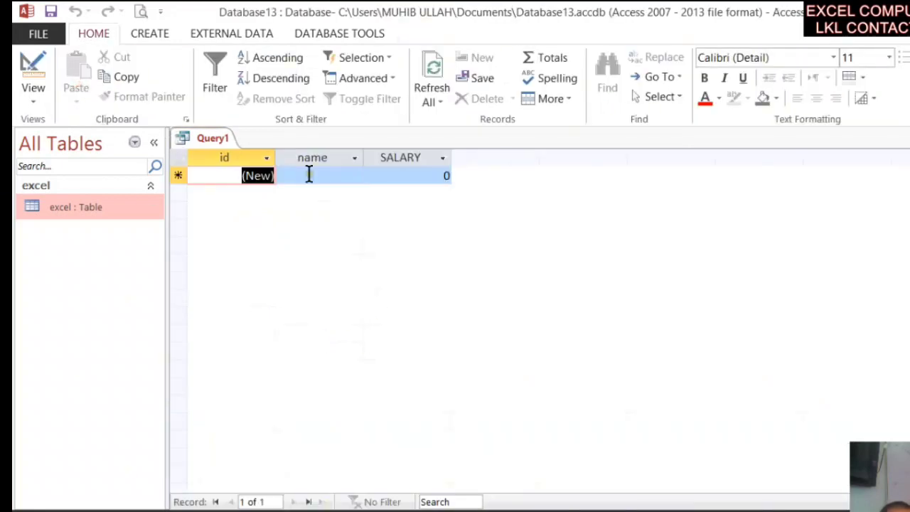
click(309, 175)
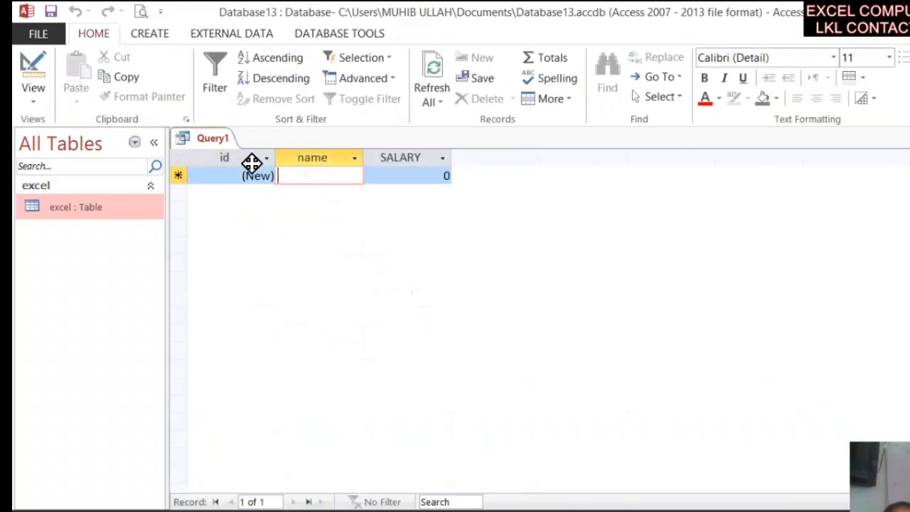
- View the SQL statement behind the query, and close the query without saving it
right_click(212, 138)
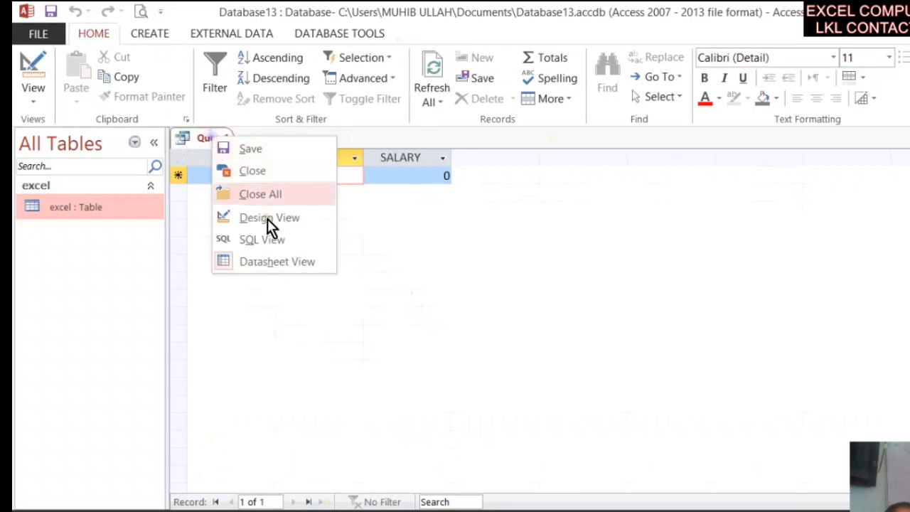
click(256, 240)
click(259, 194)
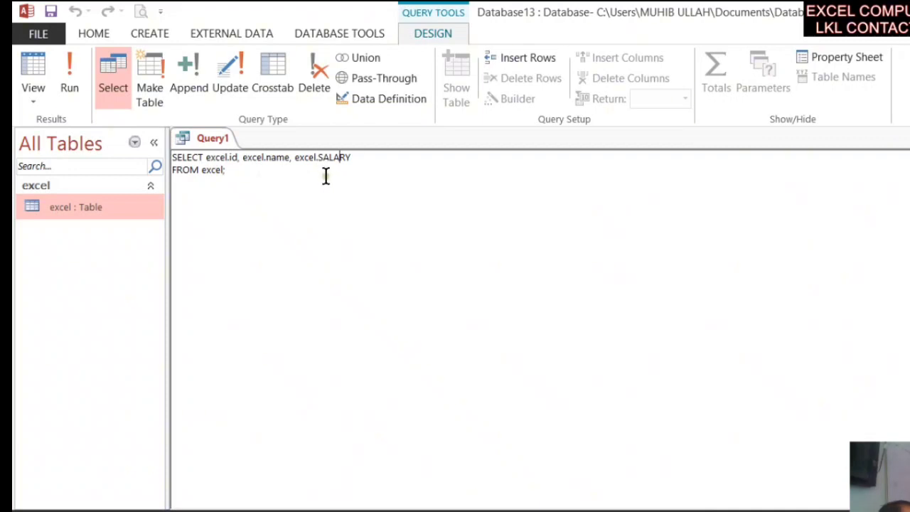
click(206, 138)
key(ctrl+w)
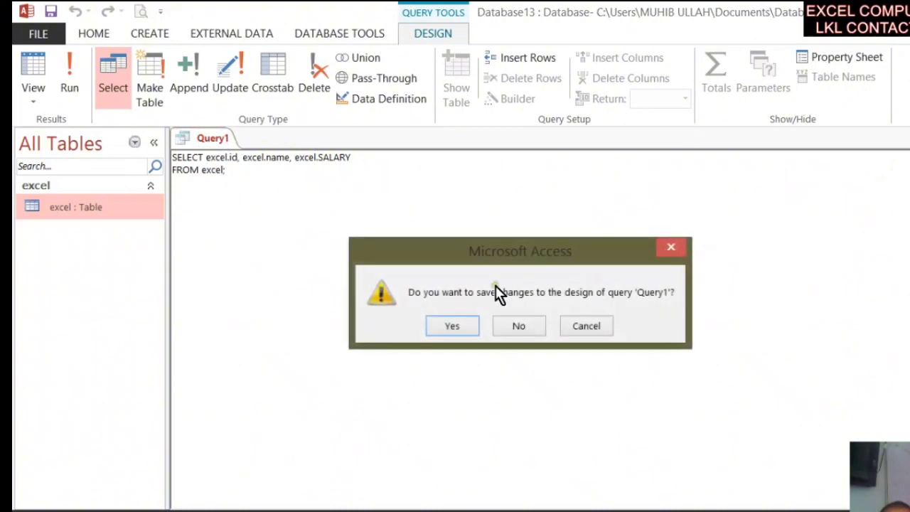
click(527, 325)
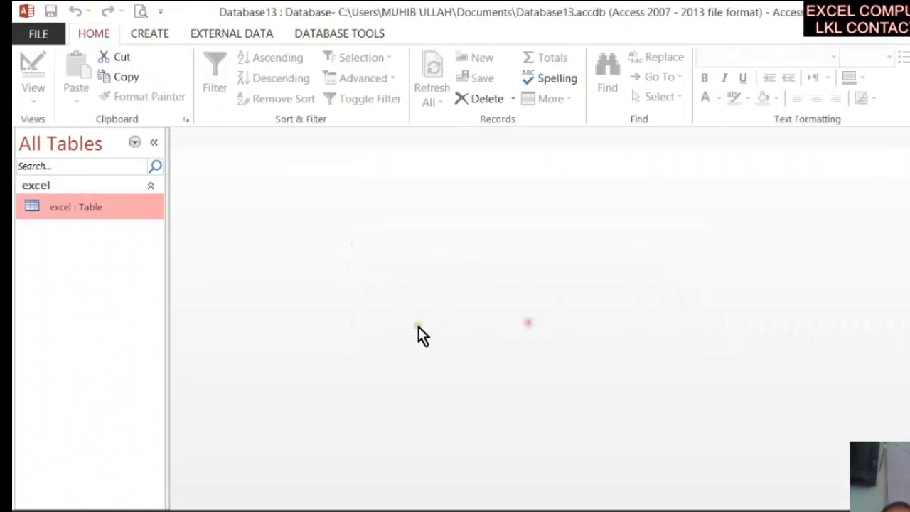
- Create a new query design, remove the excel table from it, and switch it to a Data Definition query
click(165, 35)
click(269, 85)
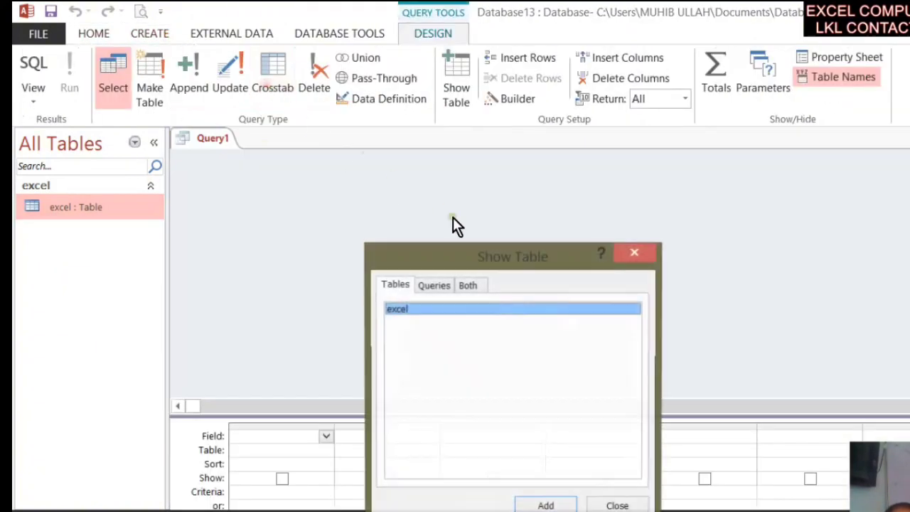
click(545, 504)
click(617, 505)
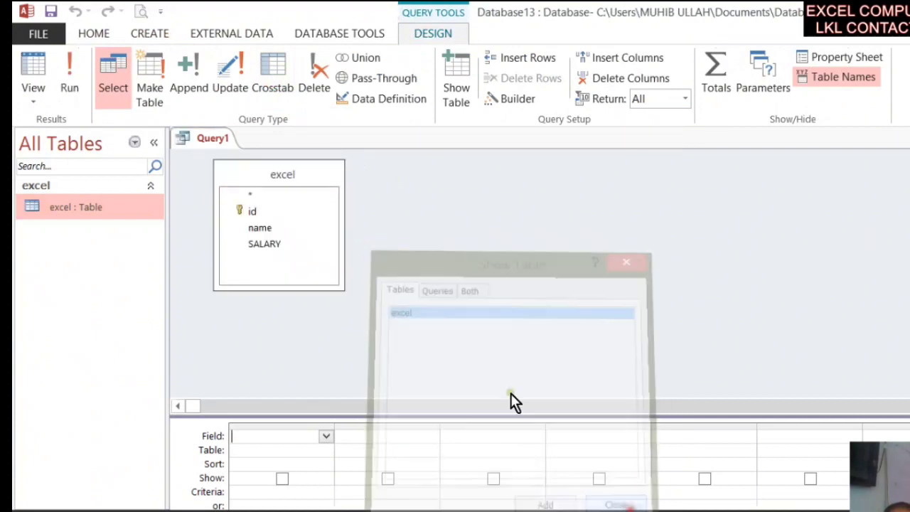
right_click(316, 177)
click(349, 182)
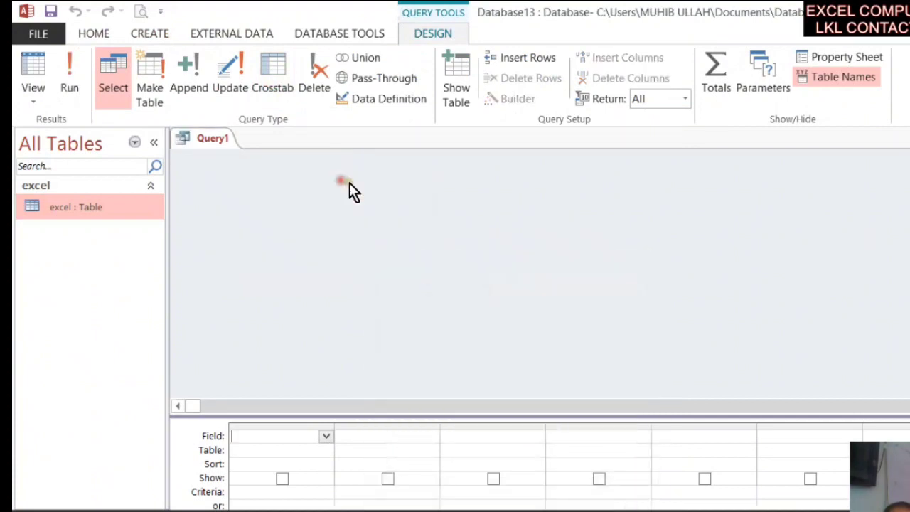
click(389, 99)
click(277, 188)
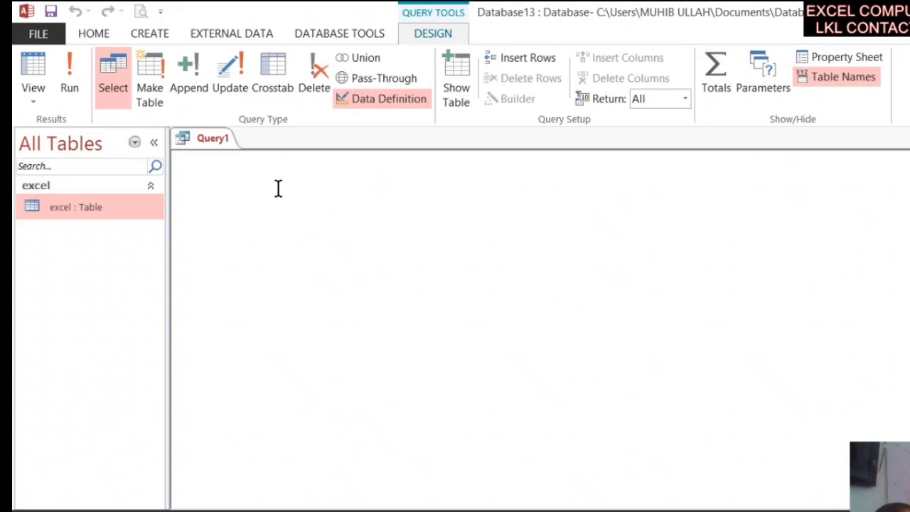
- Enter and run the statement select*from excel, and close the query without saving it
text(le)
text(e)
text(lect*fro)
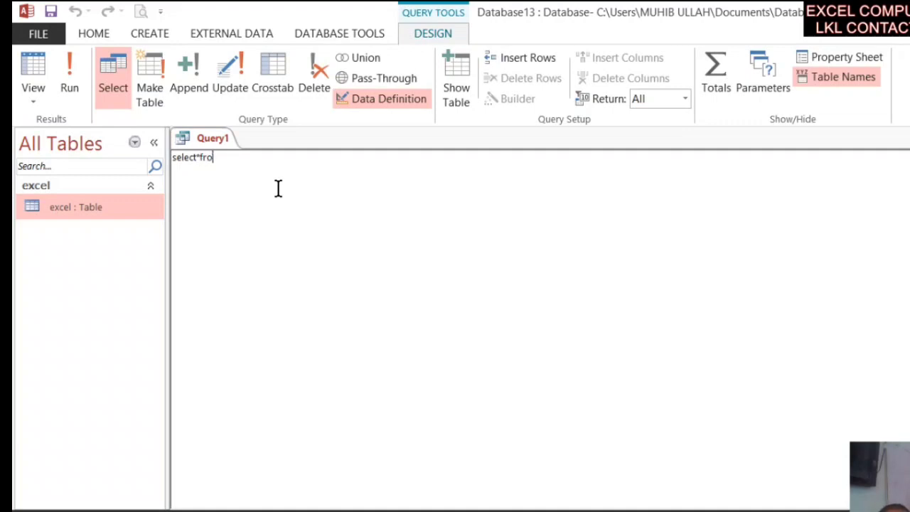
text(m excel)
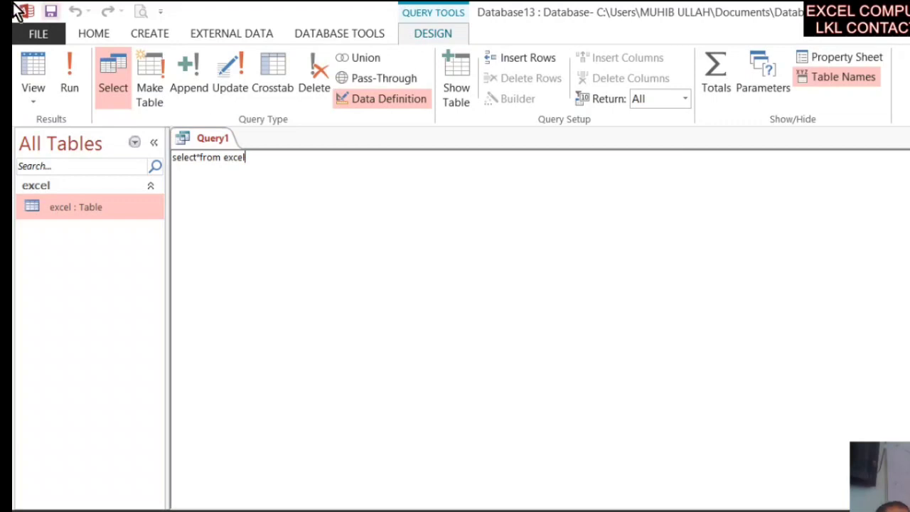
click(70, 83)
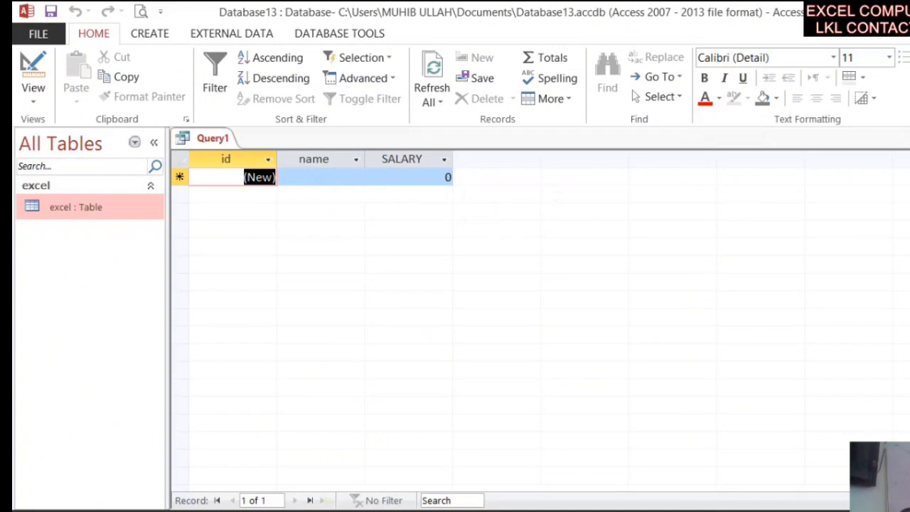
click(909, 138)
click(499, 327)
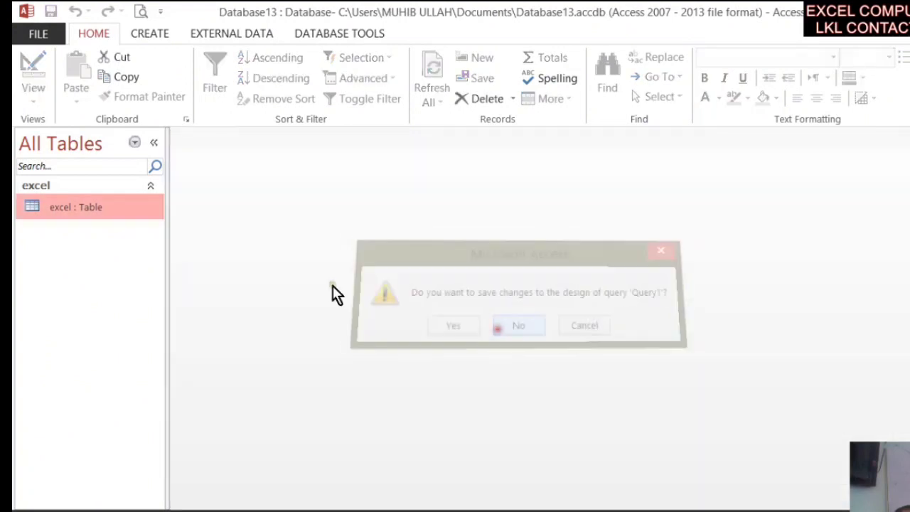
- Start another query design with the excel table, remove the table from it, and make it a Data Definition query
click(151, 37)
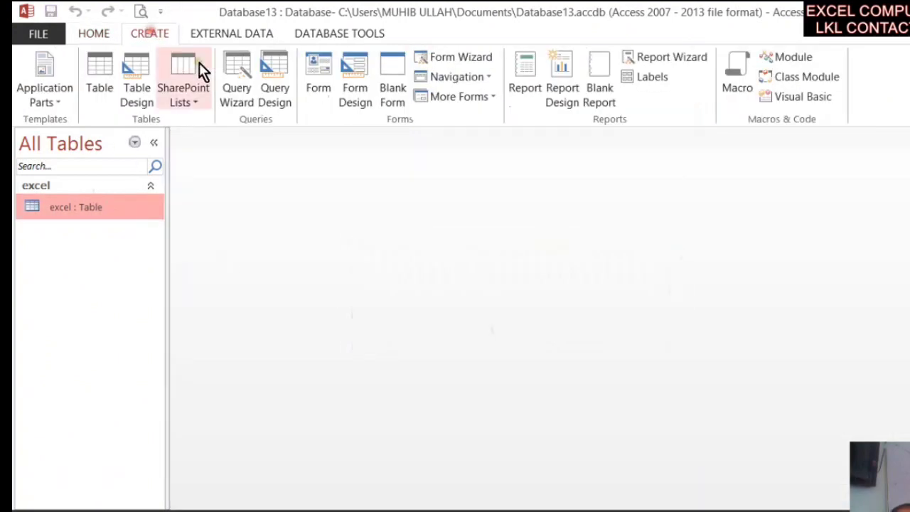
click(283, 92)
click(560, 505)
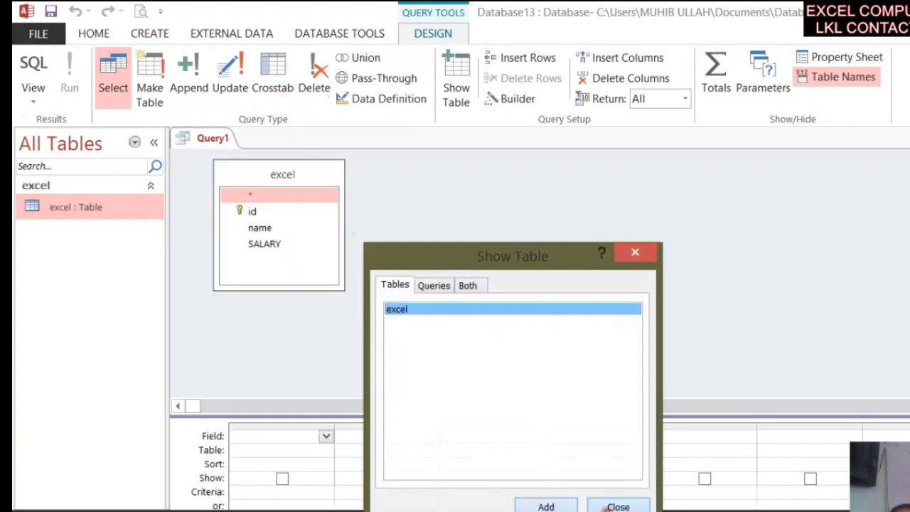
click(615, 505)
click(258, 163)
right_click(257, 163)
click(328, 177)
click(369, 101)
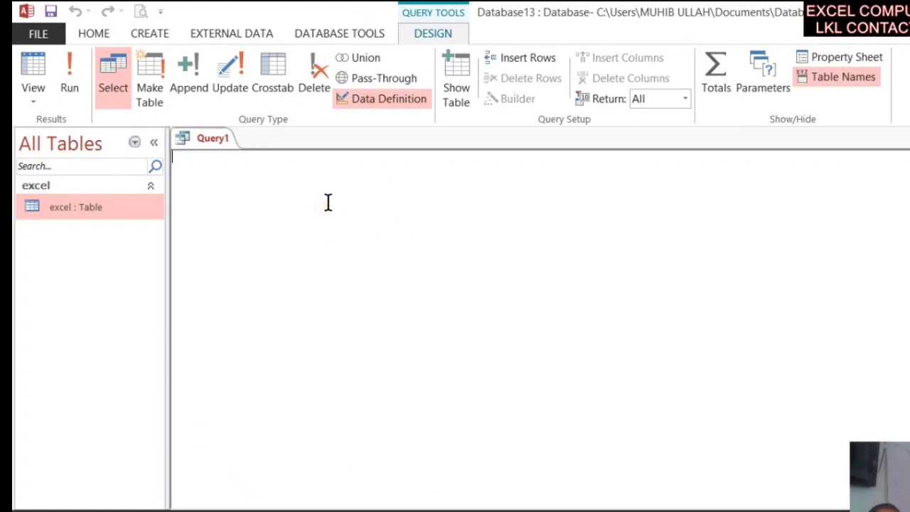
- Enter and run the statement create table word, and group the navigation pane by Object Type
text(c)
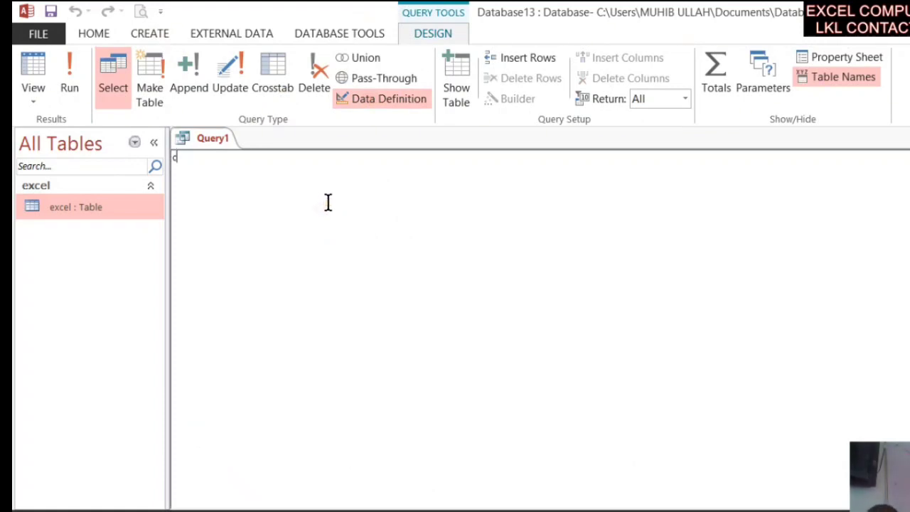
text(reate tabl)
key(BackSpace)
key(BackSpace)
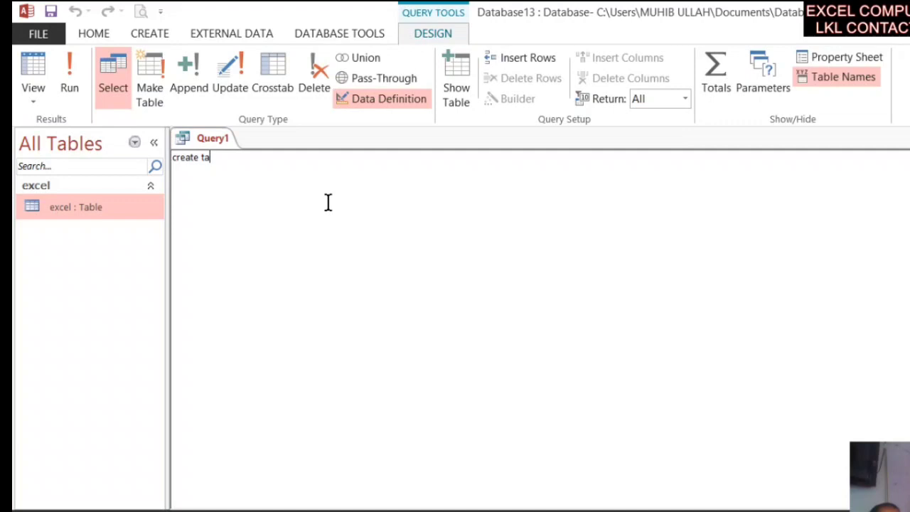
text(ble word)
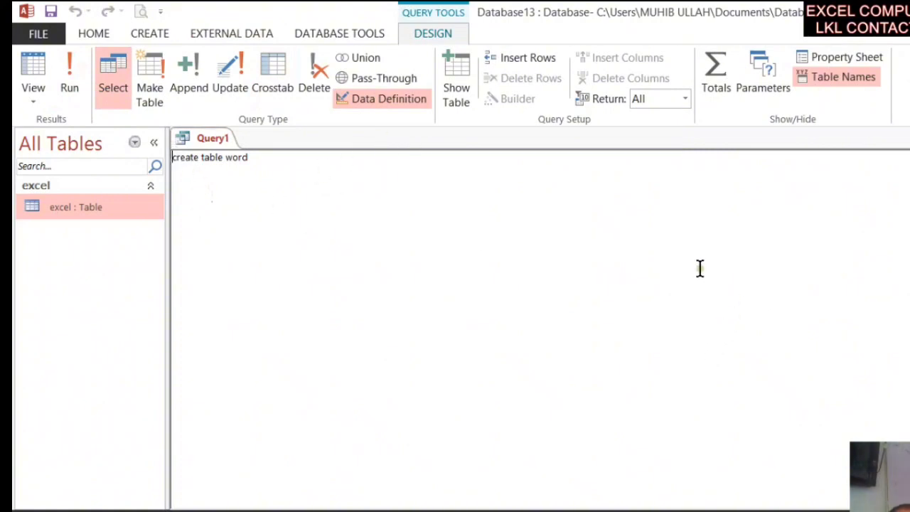
click(84, 148)
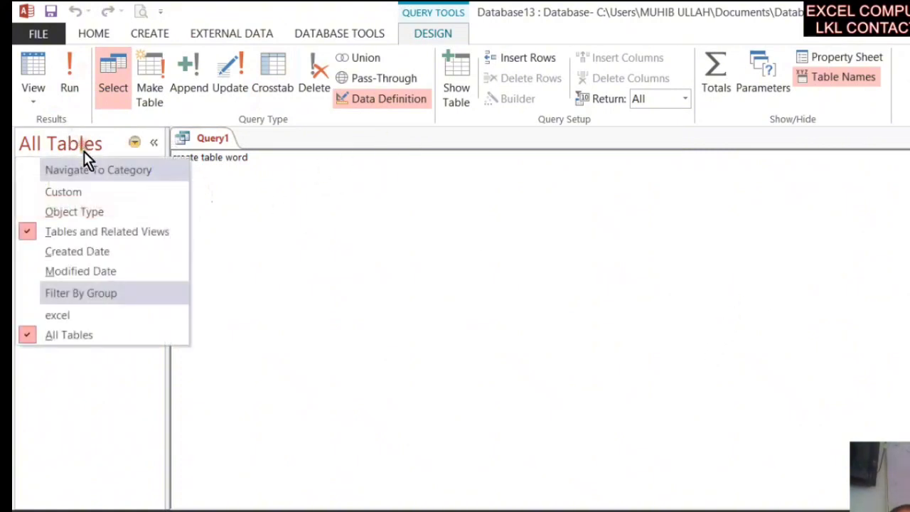
click(89, 211)
click(89, 235)
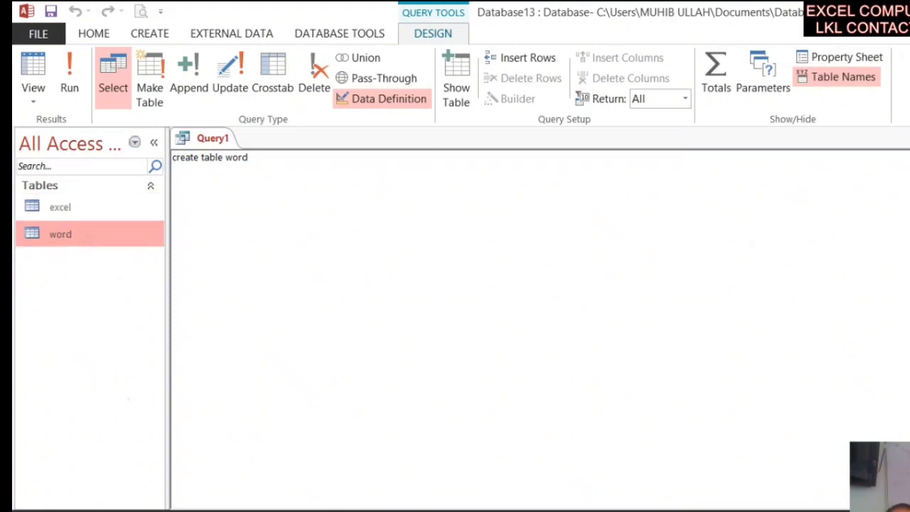
- Close the query without saving it and try to open the word table
key(ctrl+w)
click(503, 332)
double_click(55, 236)
click(487, 324)
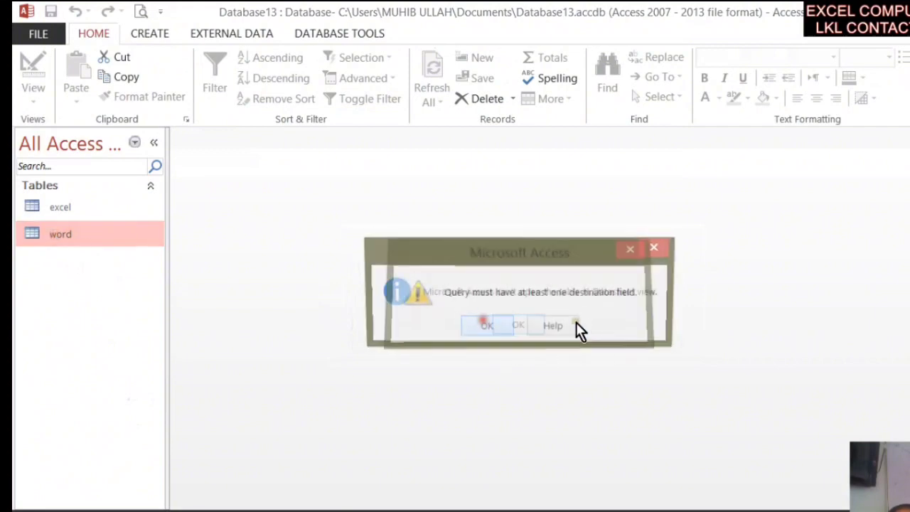
click(522, 328)
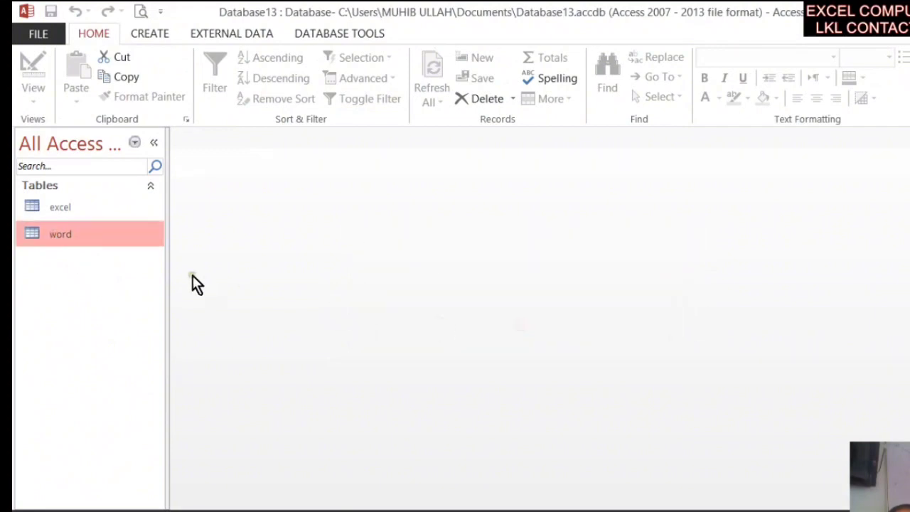
- Try once more to open the word table, and delete it from the database
double_click(104, 239)
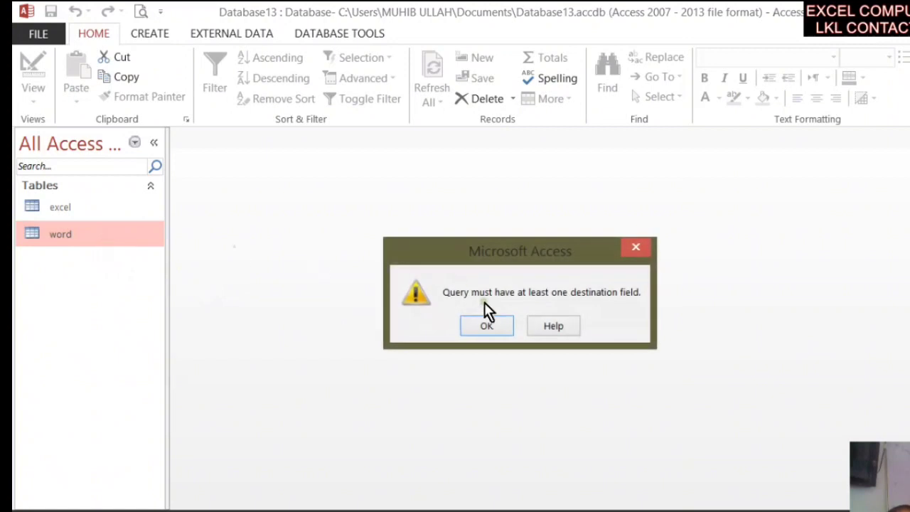
click(497, 325)
click(658, 247)
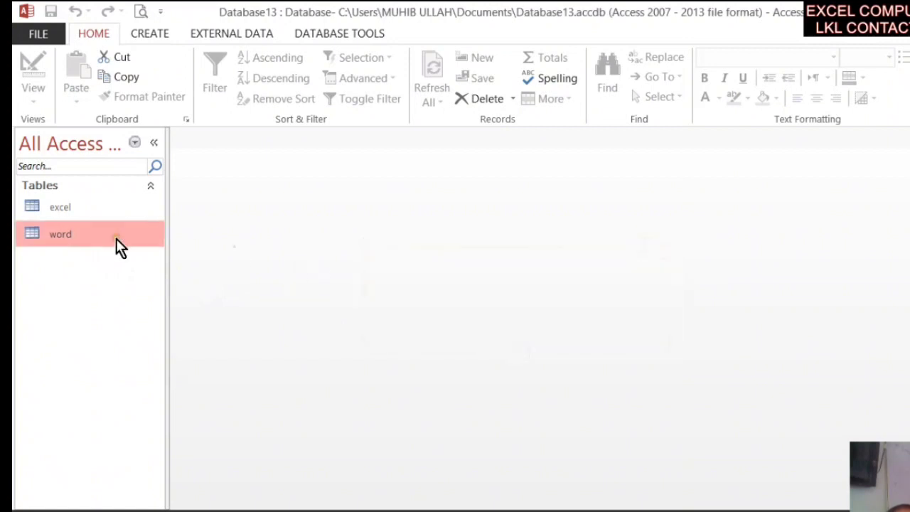
key(Delete)
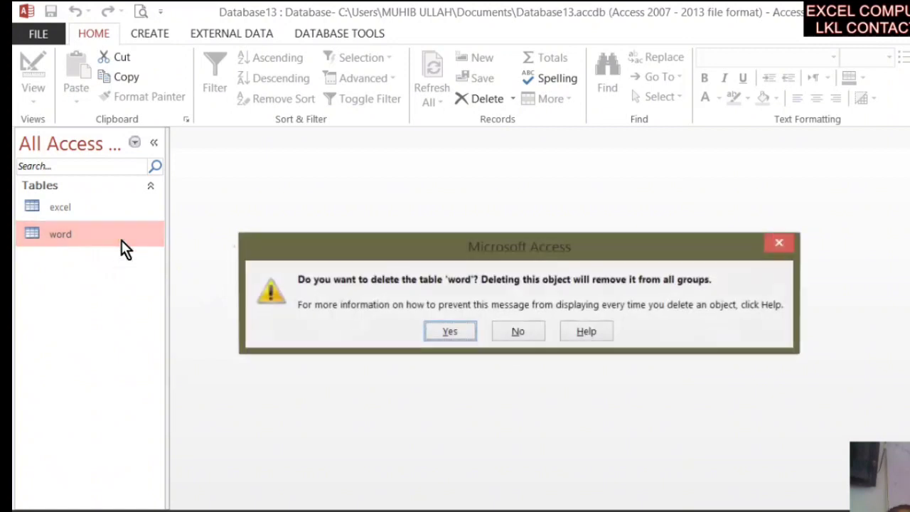
click(448, 331)
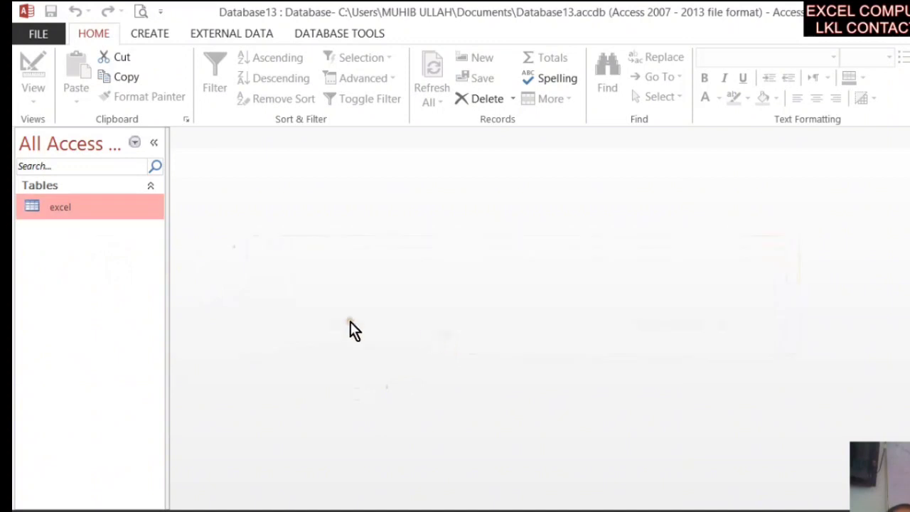
- Open the excel table, inspect its name and SALARY columns, and close it
click(104, 214)
double_click(104, 214)
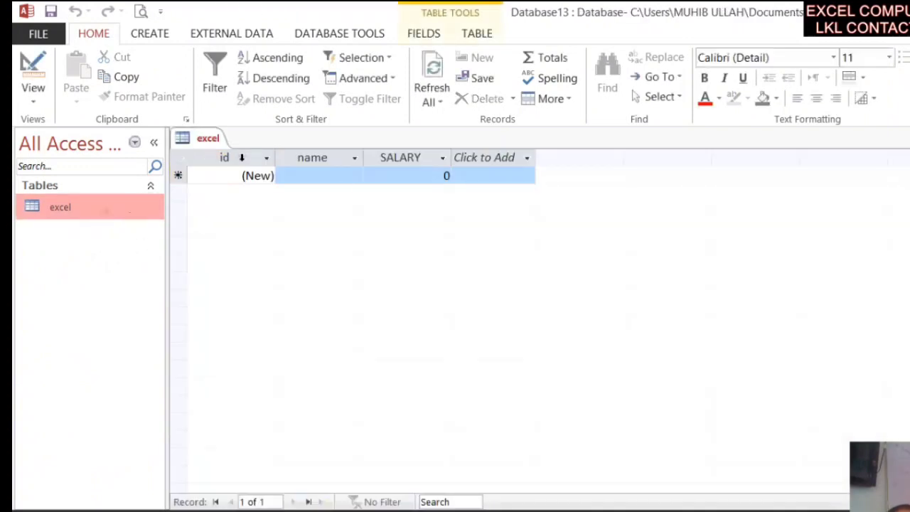
click(303, 158)
click(423, 158)
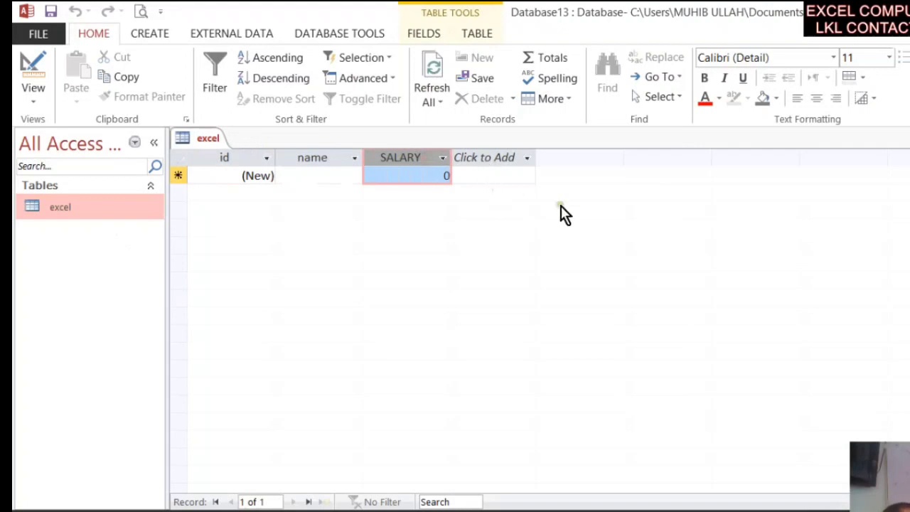
key(ctrl+F4)
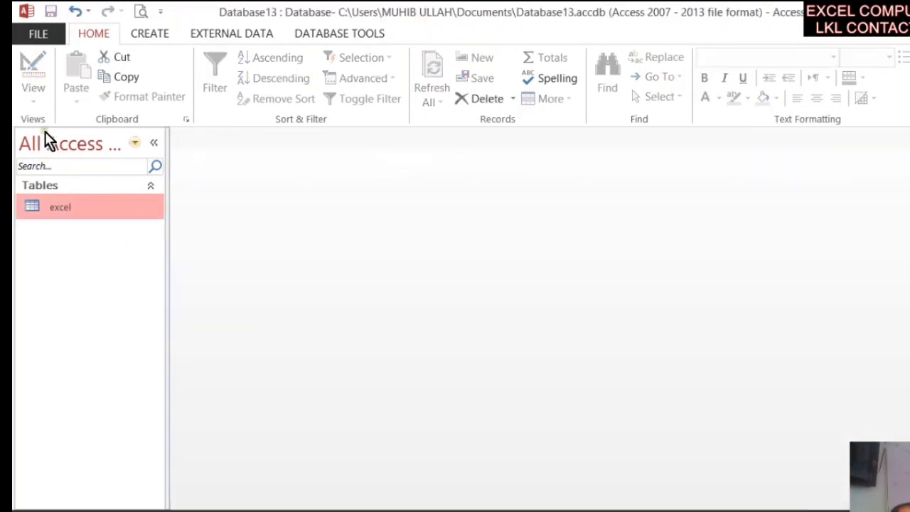
- Create a new query design, remove the excel table from it, and switch it to a Data Definition query
click(164, 32)
click(284, 92)
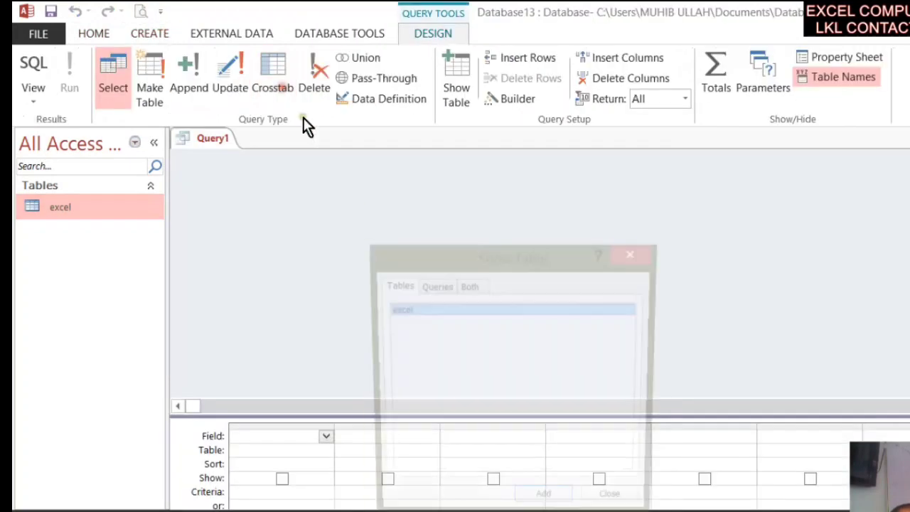
click(532, 504)
click(591, 506)
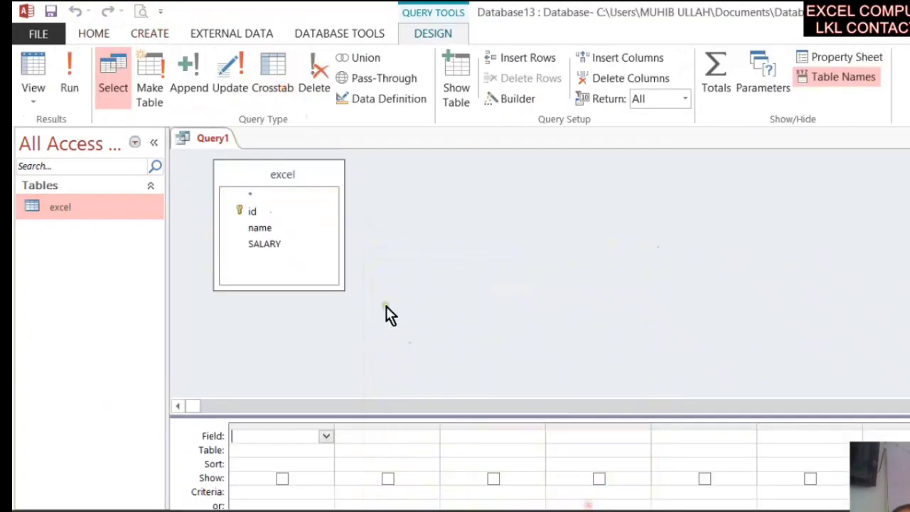
right_click(266, 168)
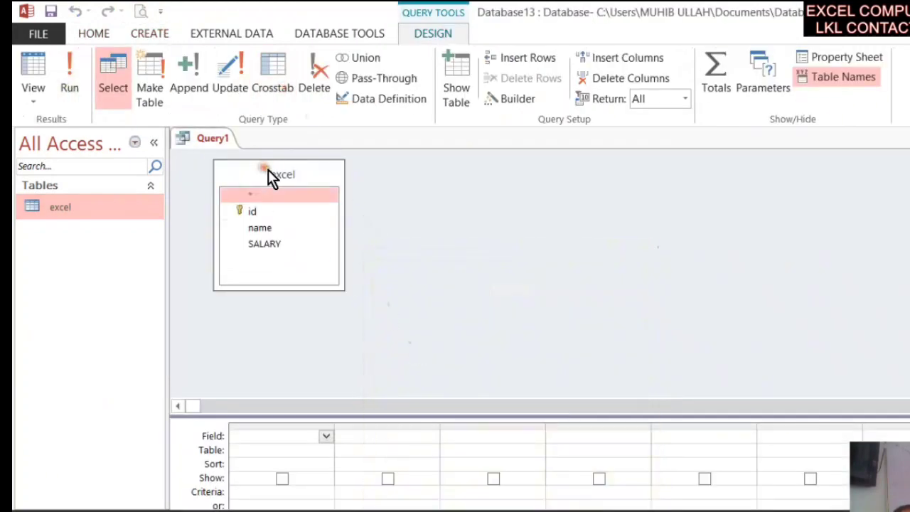
click(313, 183)
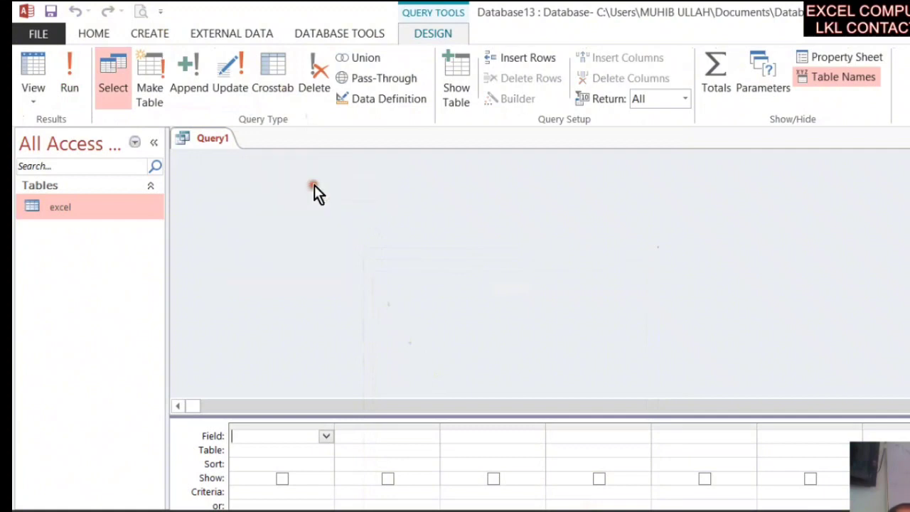
click(366, 100)
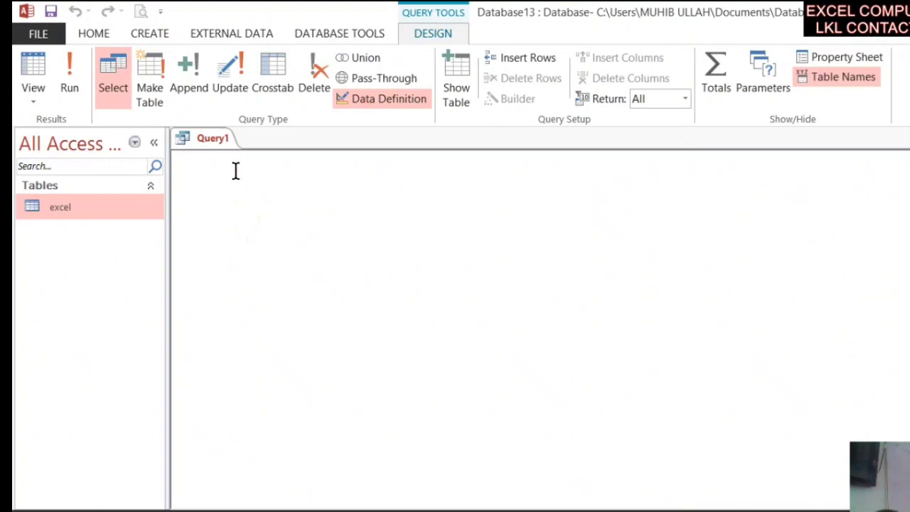
- Enter and run the statement create table word (name text,progrm text,fee number)
text(create ta)
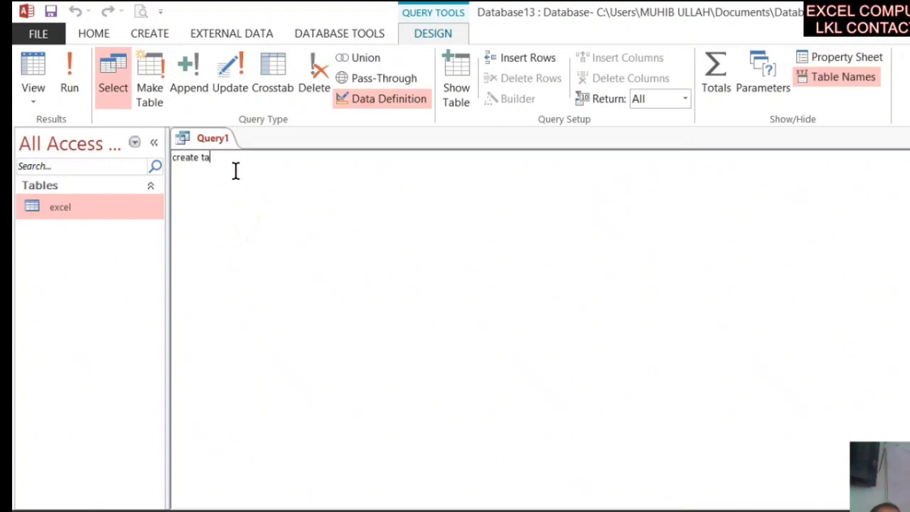
text(ble word)
text((naem)
key(BackSpace)
key(BackSpace)
text(me)
text( text)
text(pa)
key(BackSpace)
text(rogra)
key(BackSpace)
text(m)
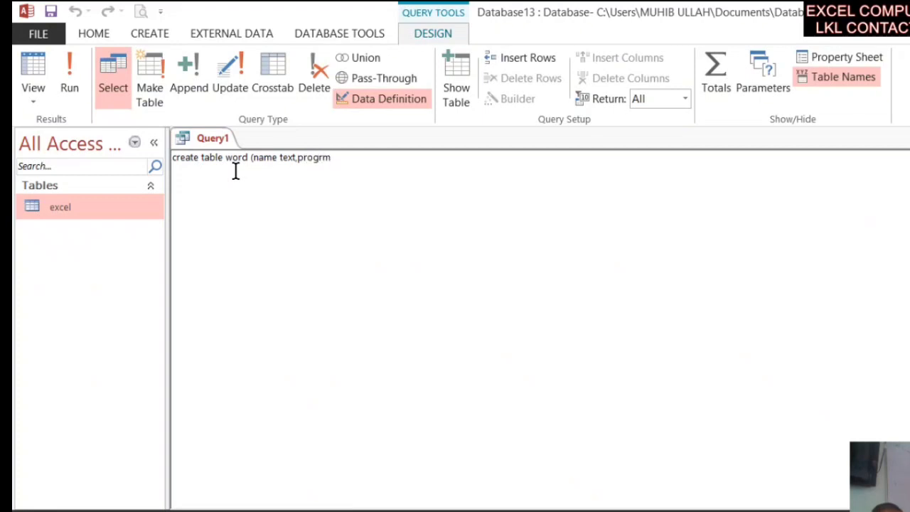
text( te)
text(xt,)
text(fee)
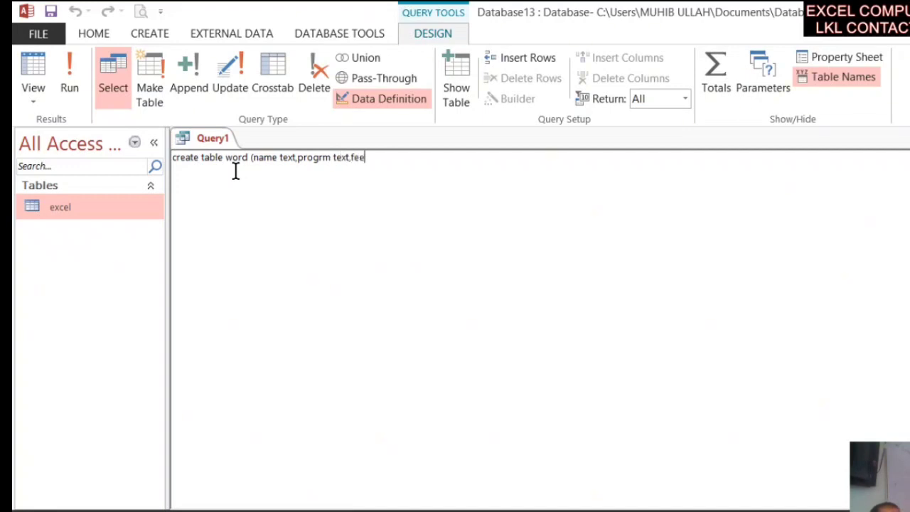
text( number)
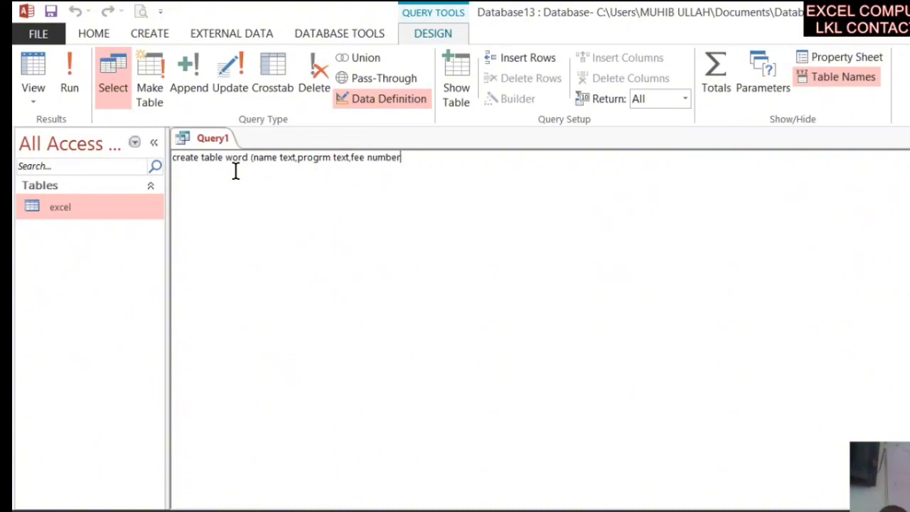
text())
click(69, 95)
- Group the navigation pane by Tables and Related Views, and open the word table
click(77, 140)
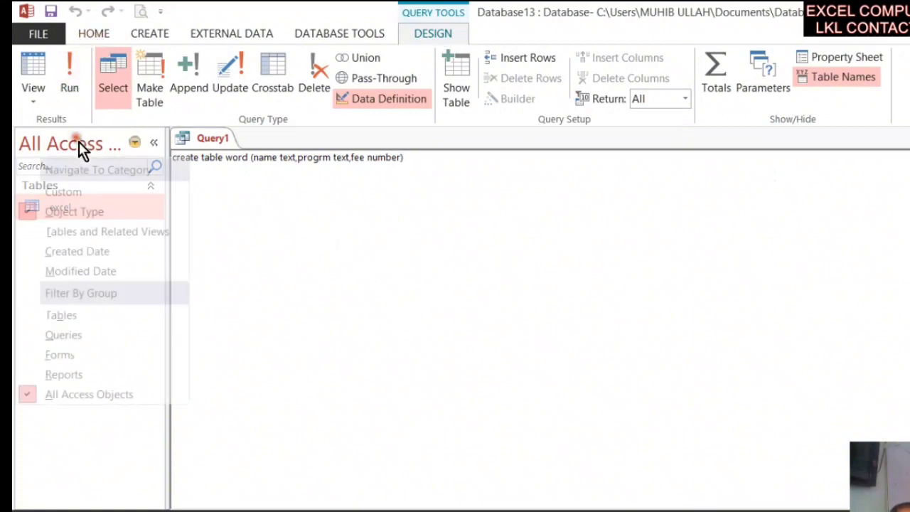
click(100, 231)
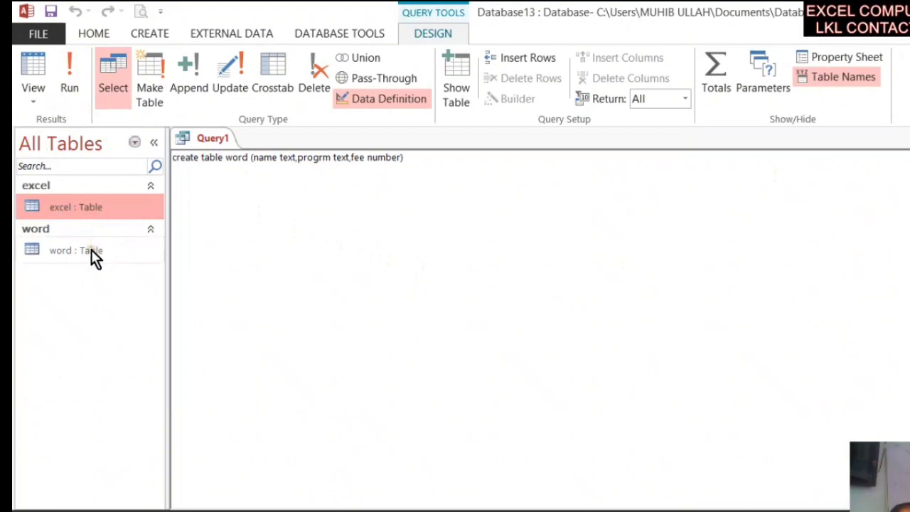
click(91, 249)
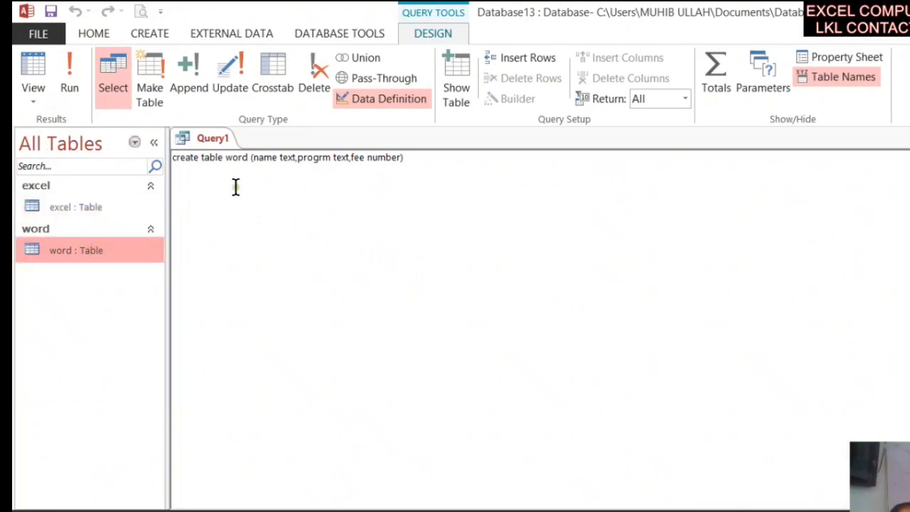
double_click(92, 251)
- Examine the word table's columns and the data types of name, progrm and fee in Design View, and close the table
click(224, 177)
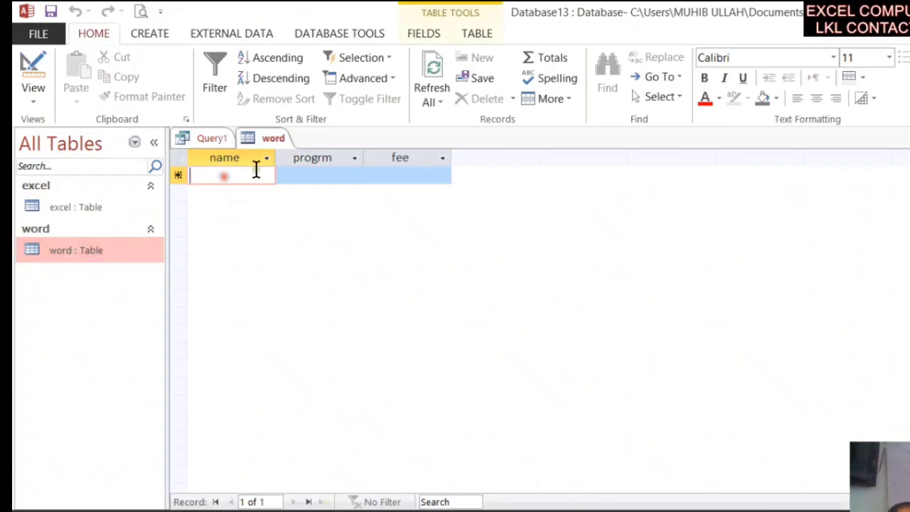
click(290, 173)
click(397, 176)
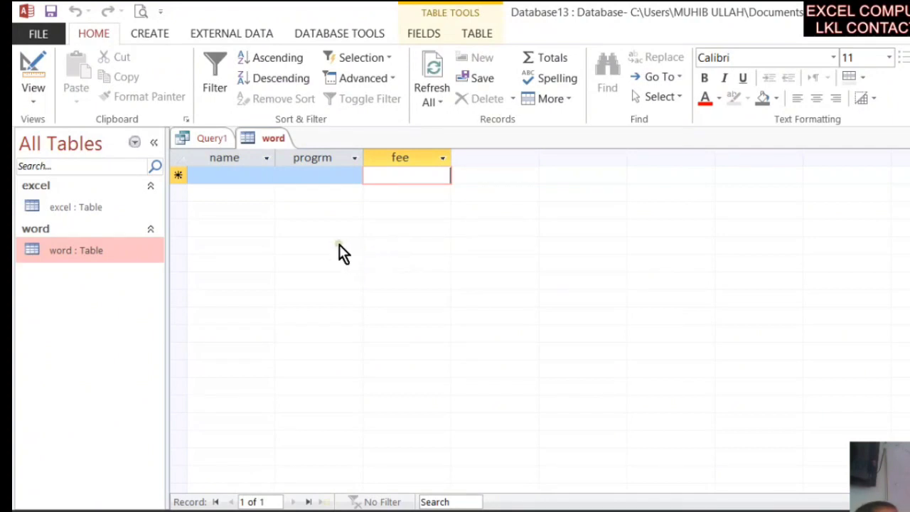
right_click(268, 140)
click(318, 215)
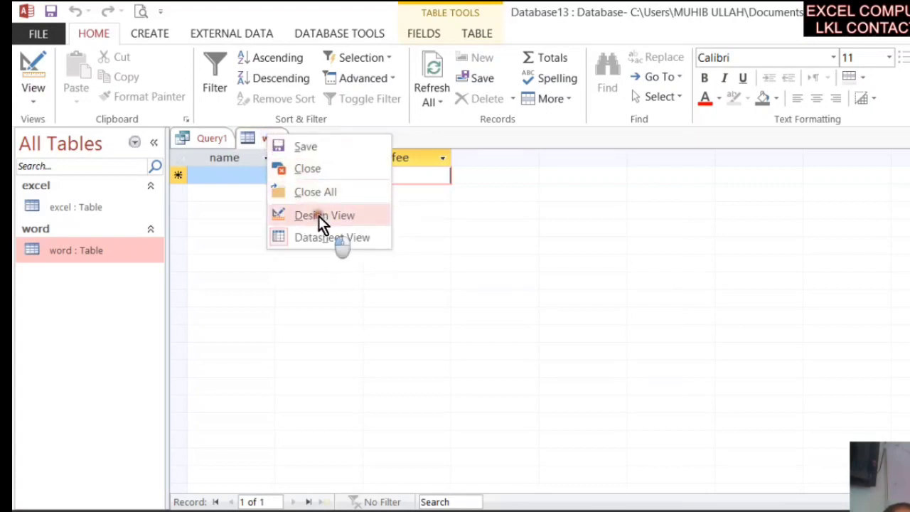
click(404, 174)
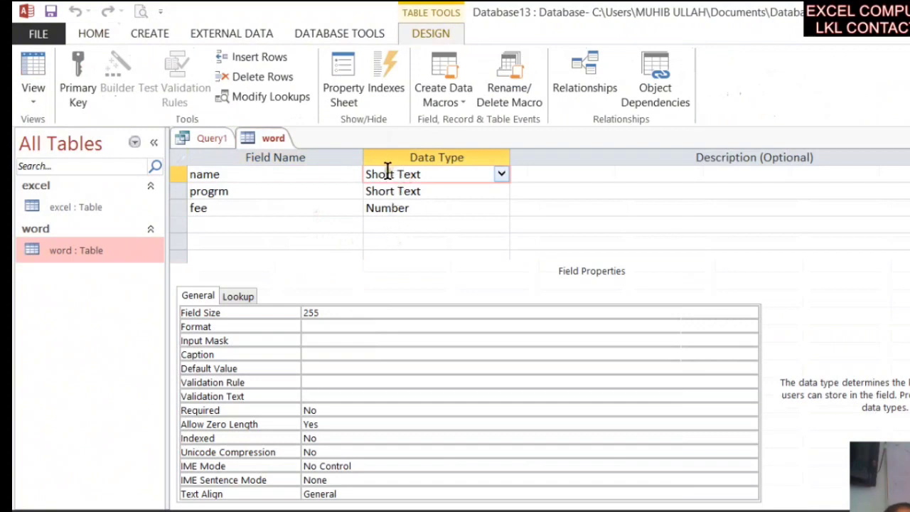
click(392, 191)
click(391, 207)
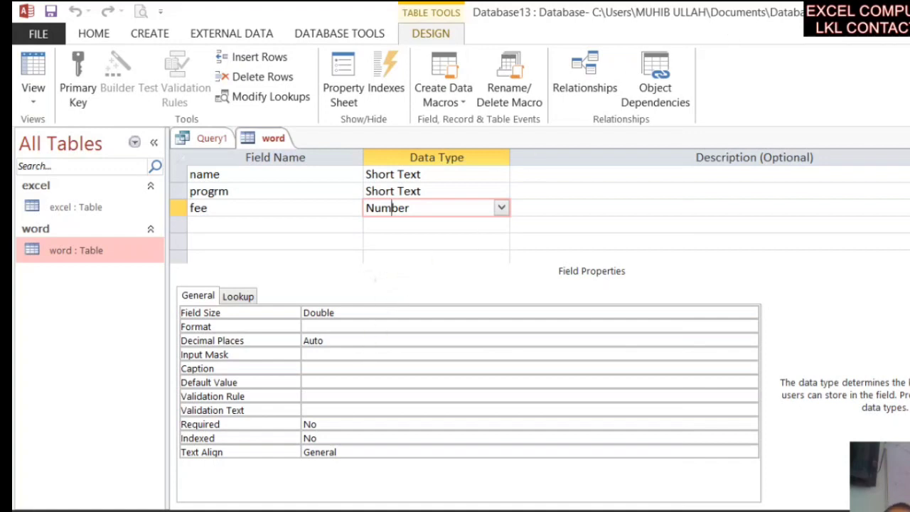
key(ctrl+w)
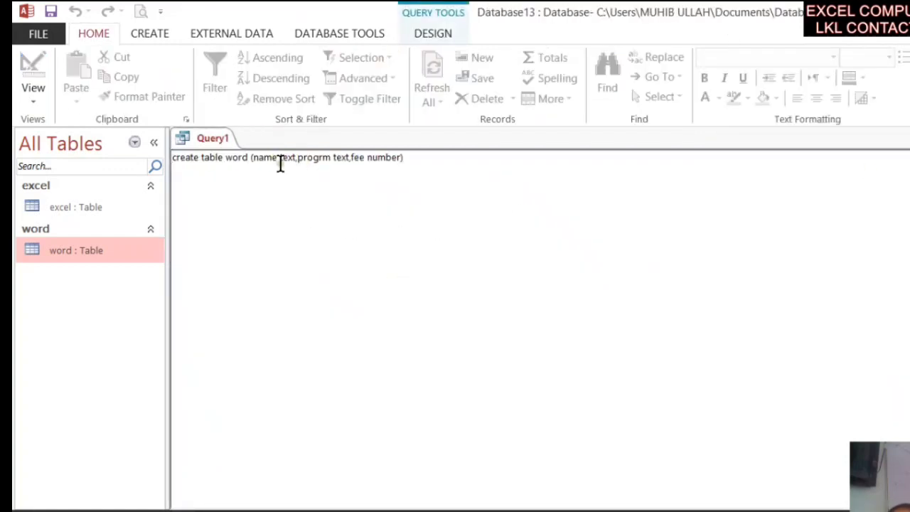
- Close the create table query without saving it, and start a new query design with the excel table added
key(ctrl+w)
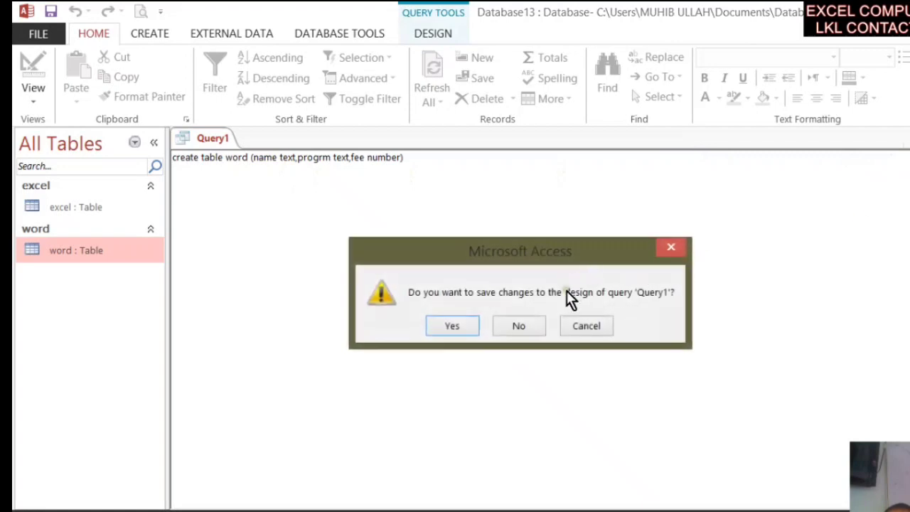
click(510, 325)
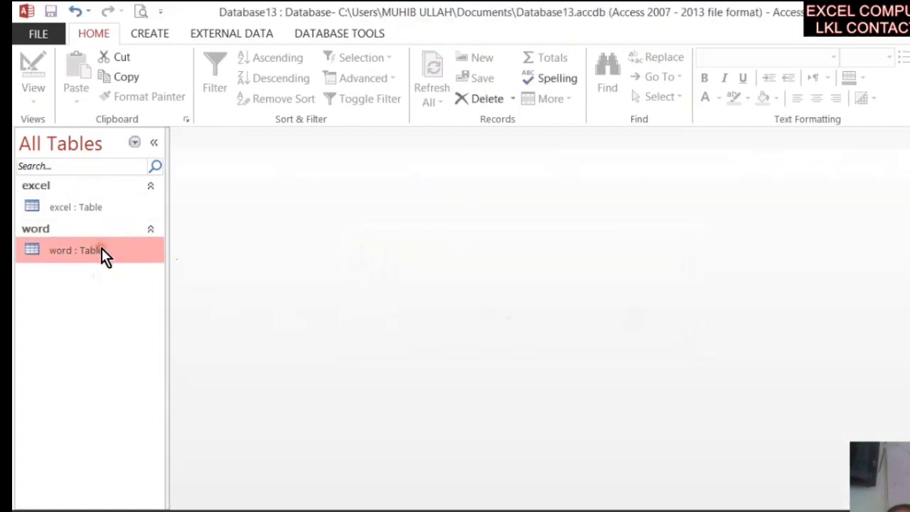
click(151, 35)
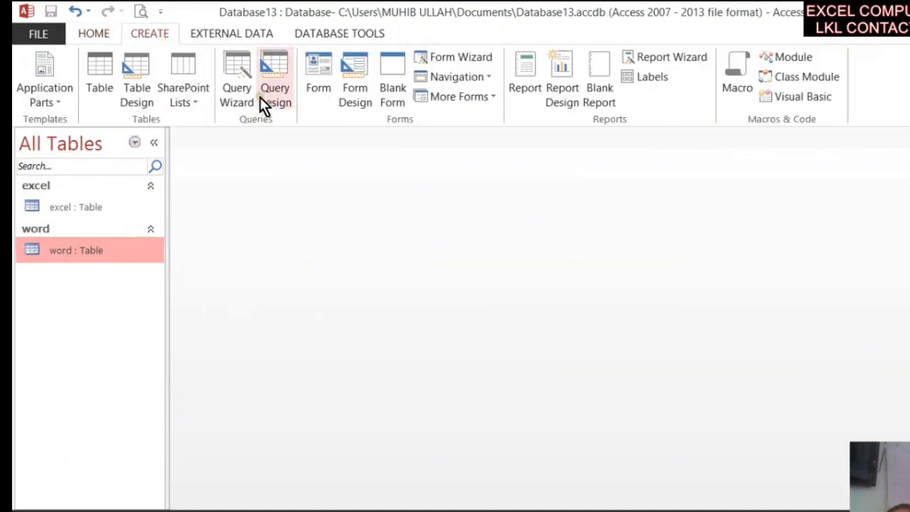
click(260, 97)
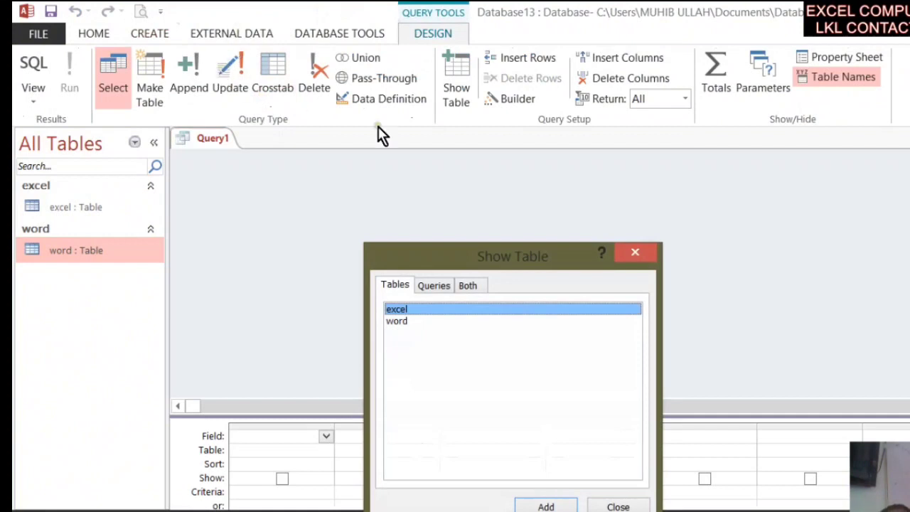
click(545, 505)
click(618, 506)
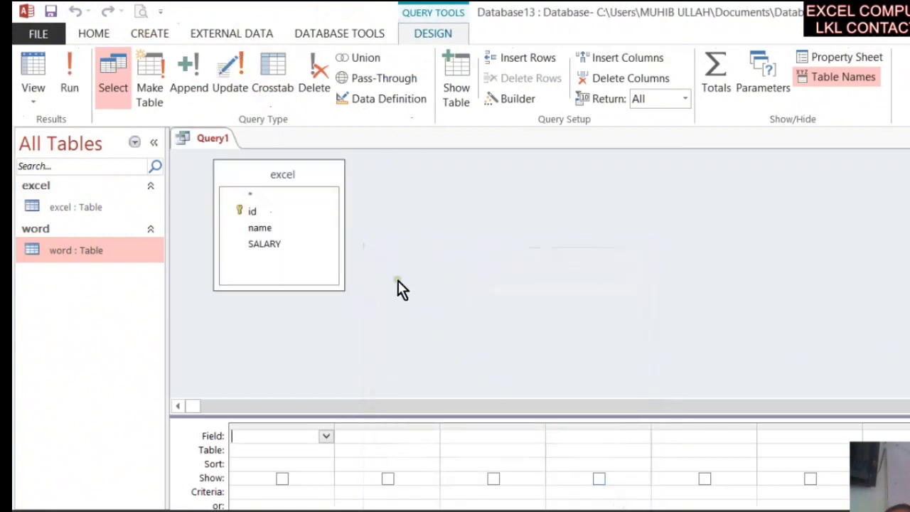
- Remove the excel table from the query design and switch the query to a Data Definition query
double_click(306, 176)
drag(264, 212, 293, 226)
right_click(306, 177)
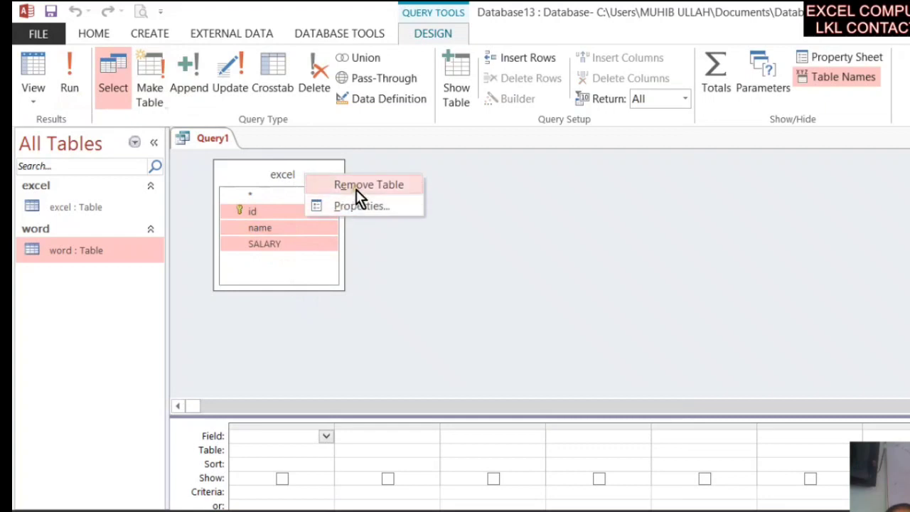
click(362, 186)
click(404, 106)
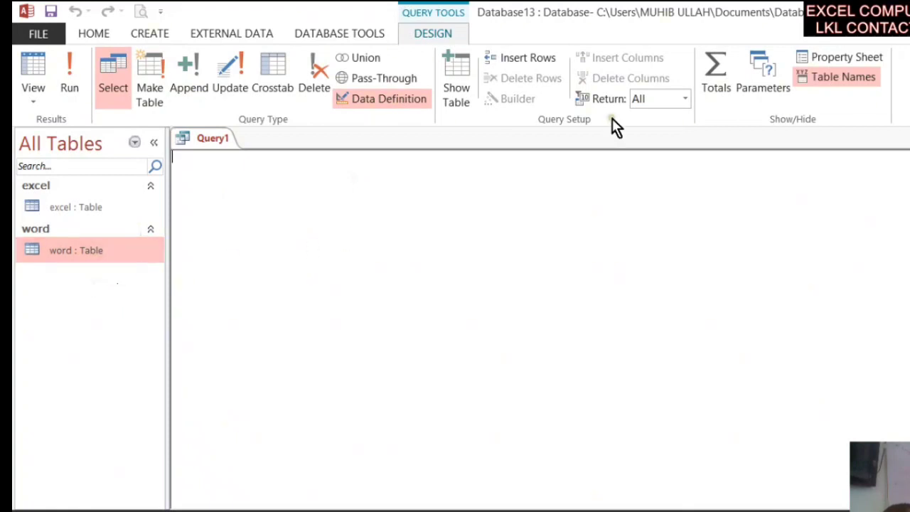
- Begin the data definition statement with alter table word add column
text(alter table)
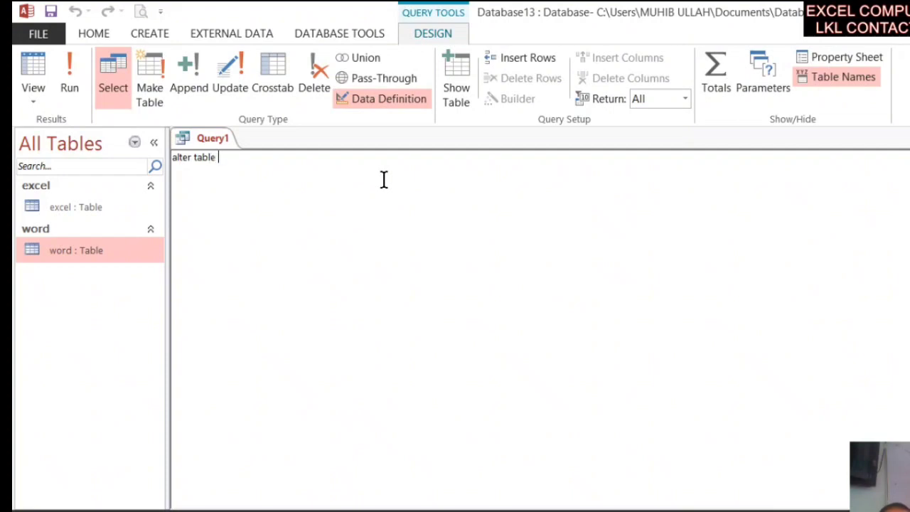
text( word)
text(add)
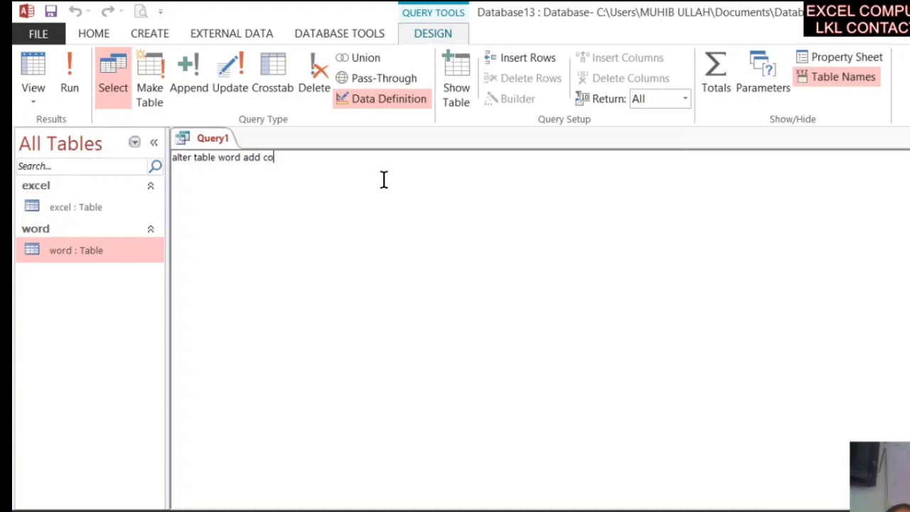
text(columen)
key(BackSpace)
key(BackSpace)
text(n)
- Try to add a text column by completing the statement with f/name text and running it
text(f/nam)
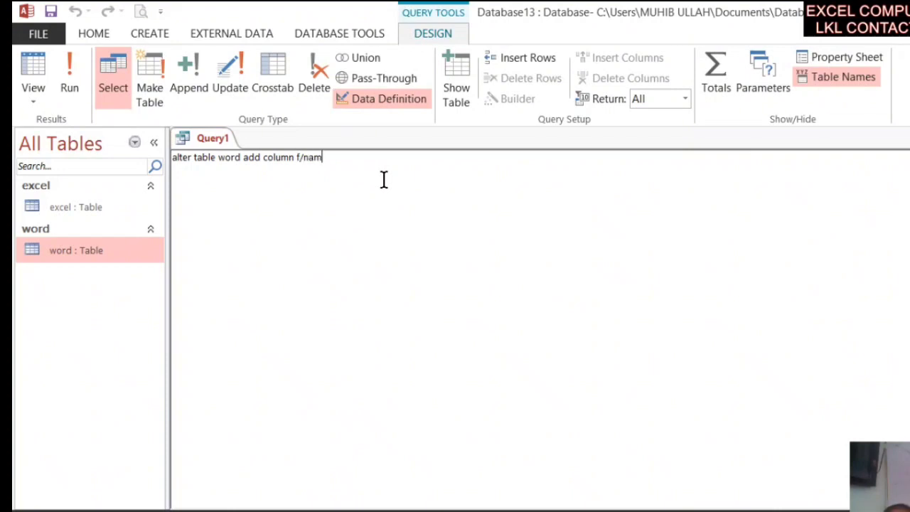
text(e texty)
key(BackSpace)
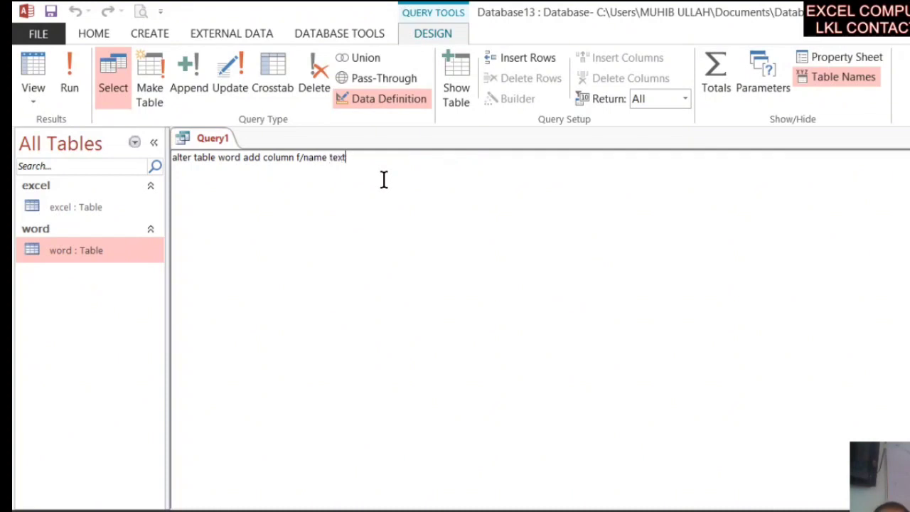
click(65, 61)
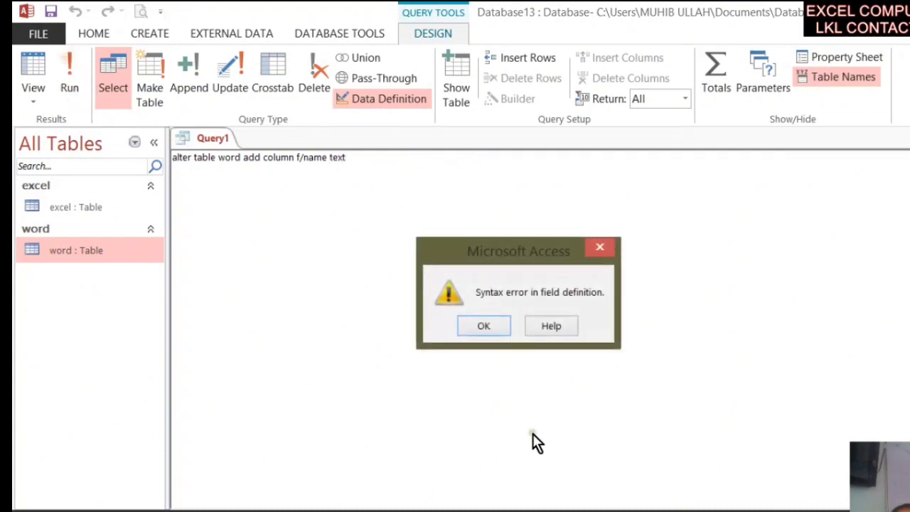
click(494, 324)
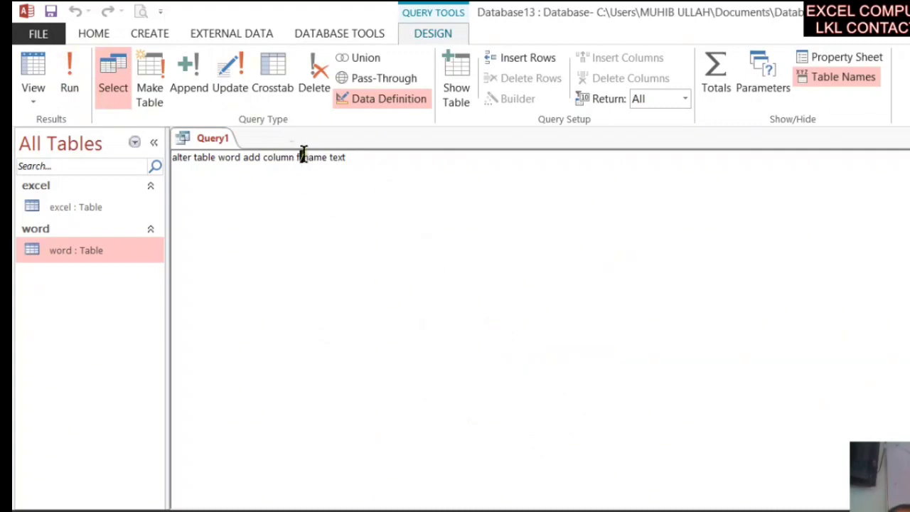
- Replace the column definition in the alter table statement with phone no number and try to run the query
key(BackSpace)
click(327, 157)
click(326, 159)
key(BackSpace)
key(BackSpace)
key(BackSpace)
key(BackSpace)
key(BackSpace)
text(phone no)
key(BackSpace)
key(BackSpace)
key(BackSpace)
key(BackSpace)
text(number)
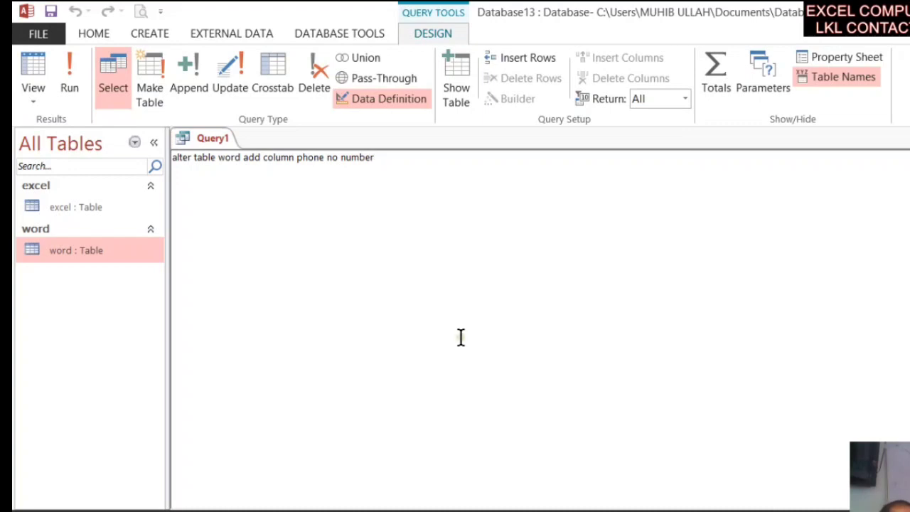
click(86, 89)
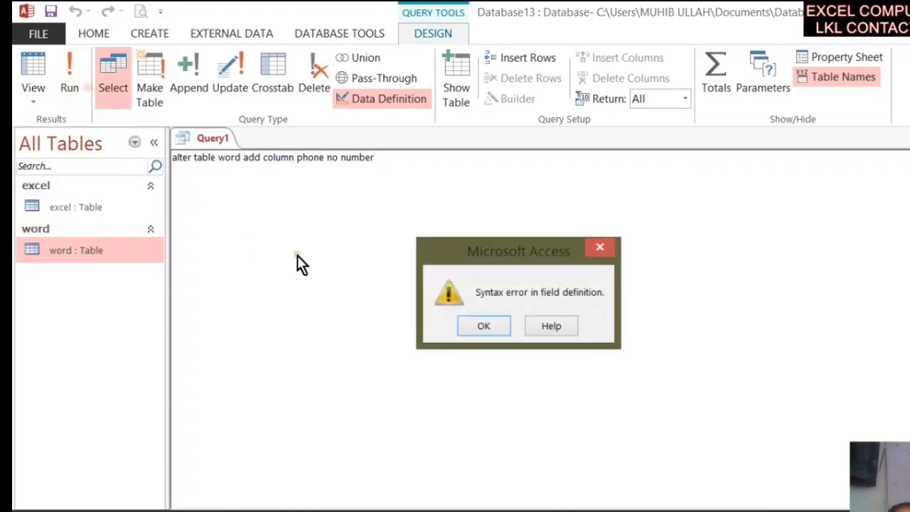
click(479, 327)
- Change the column name in the statement to phoneno, without a space, and run the query
click(326, 155)
click(339, 162)
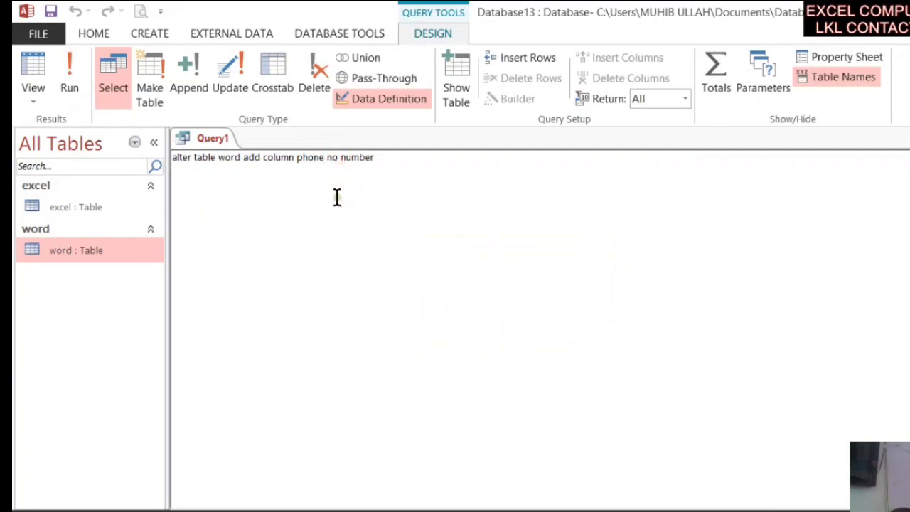
key(Left)
key(Left)
key(BackSpace)
click(69, 78)
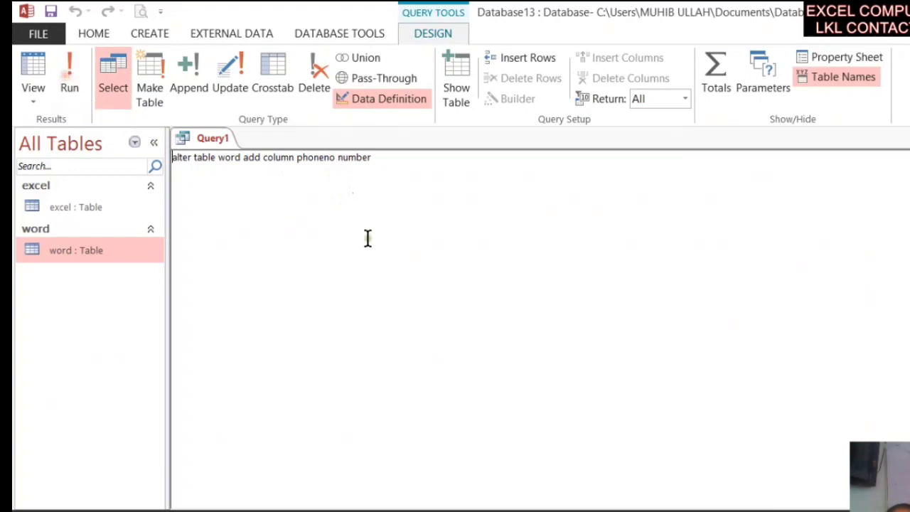
- Open the word table, enter a sample phone number in the phoneno field of the first record, and close the table
click(82, 253)
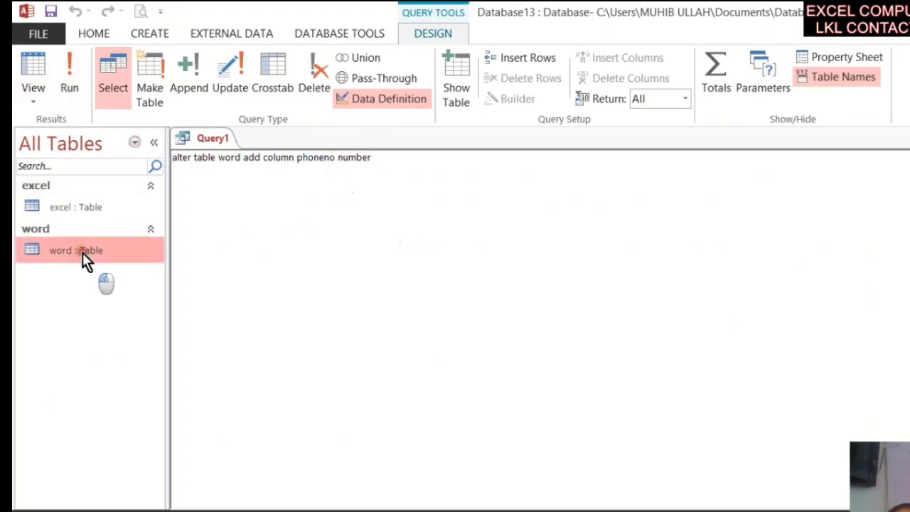
double_click(82, 252)
click(473, 176)
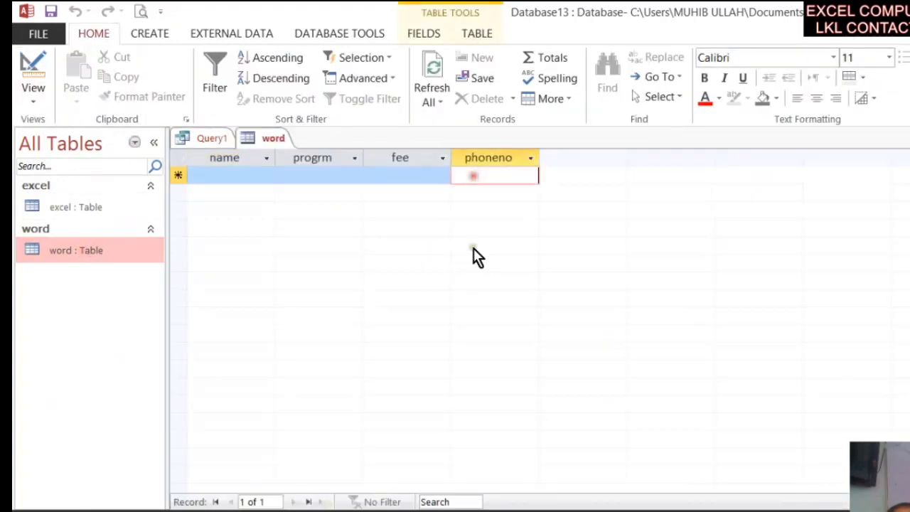
text(99998)
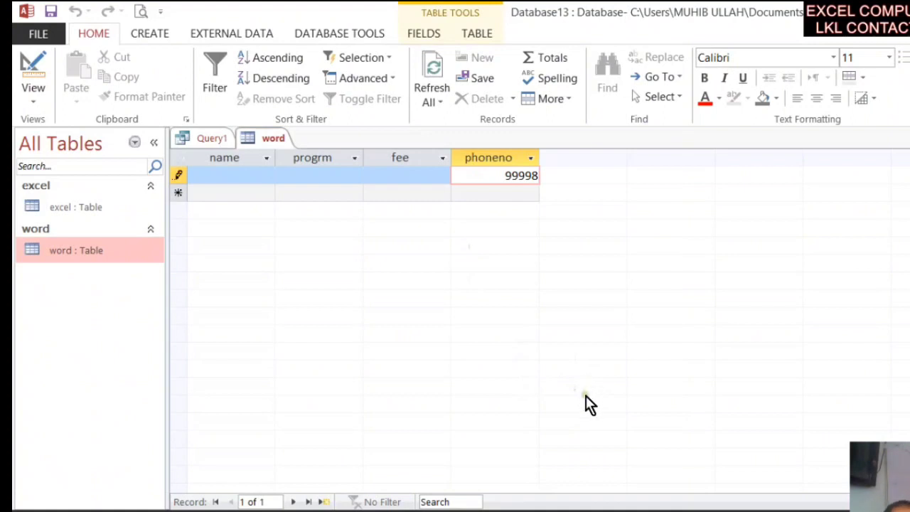
click(908, 138)
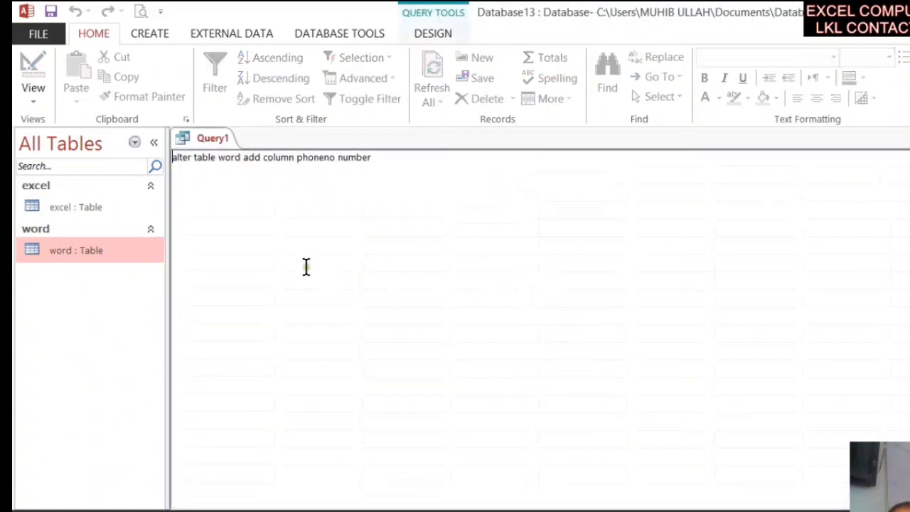
- Close the alter table query without saving it
click(370, 158)
click(903, 138)
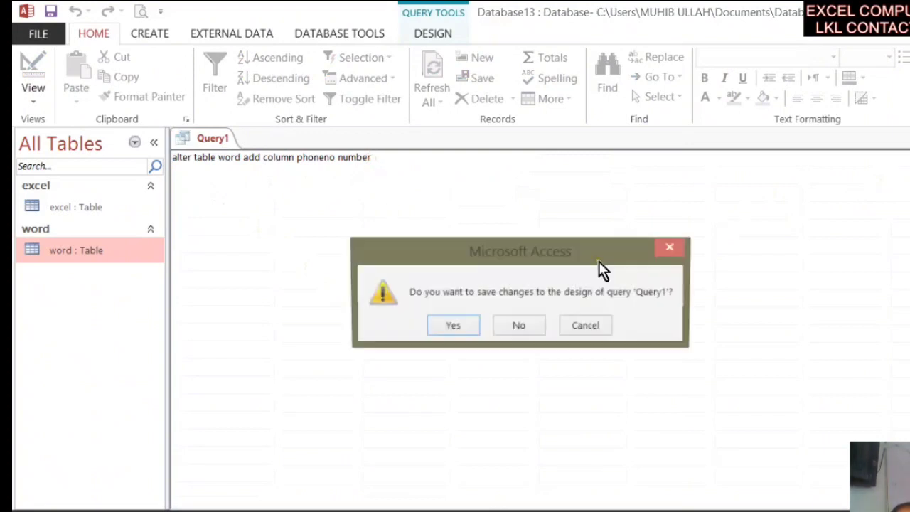
click(518, 329)
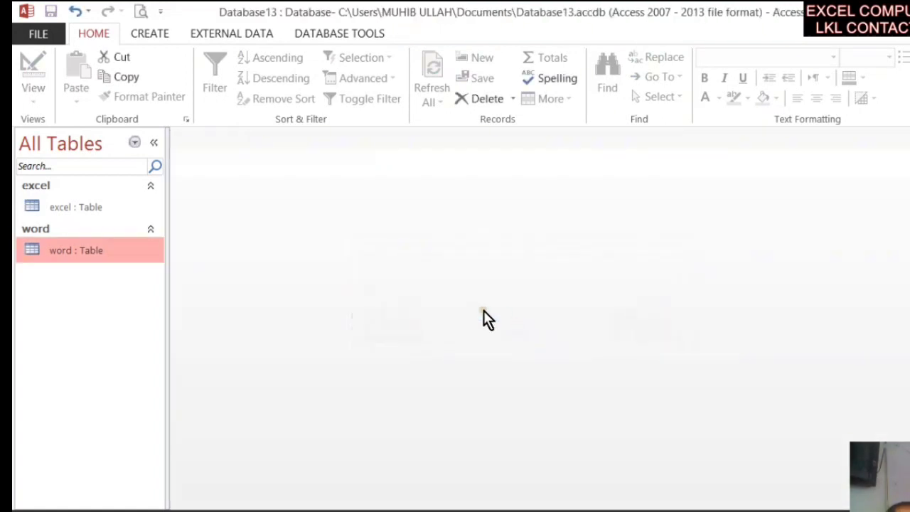
click(156, 29)
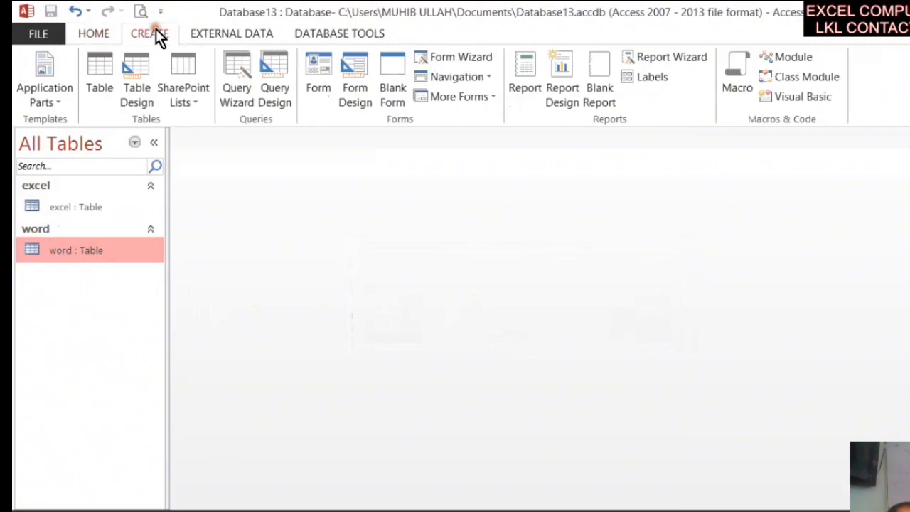
click(280, 102)
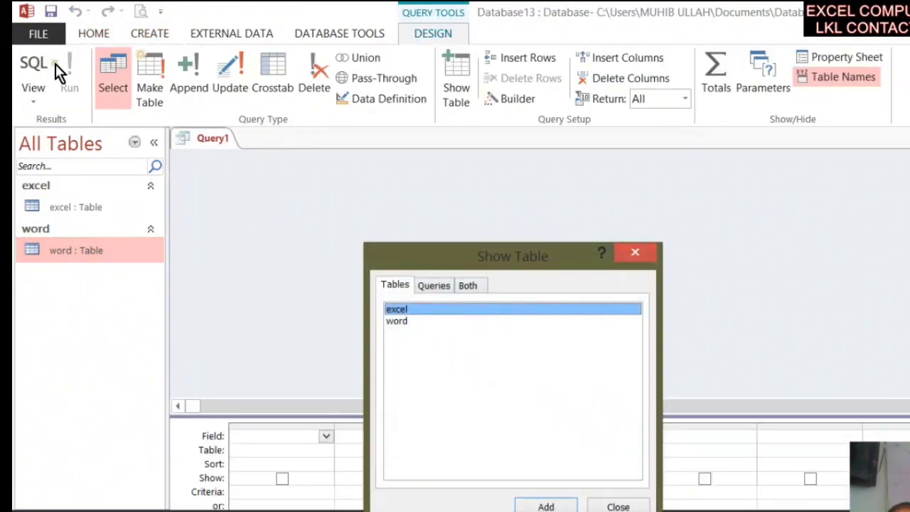
click(630, 256)
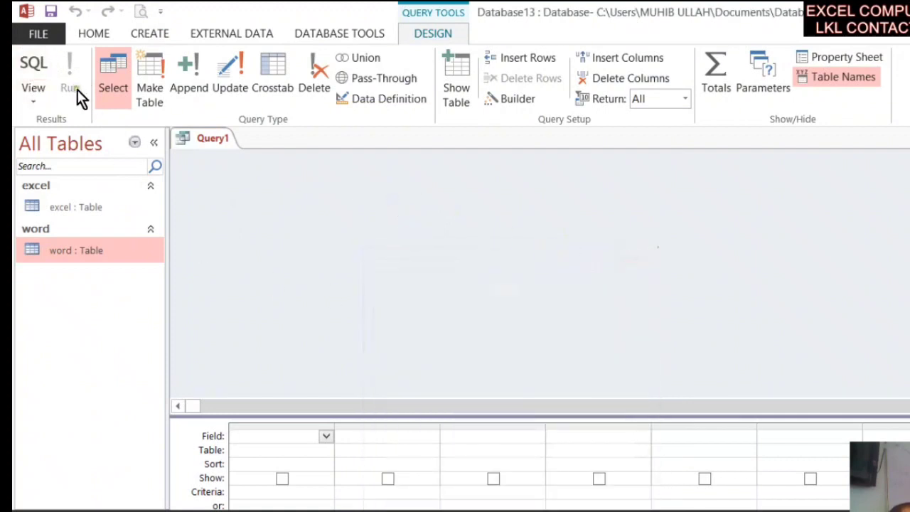
click(381, 104)
text(fhgfg)
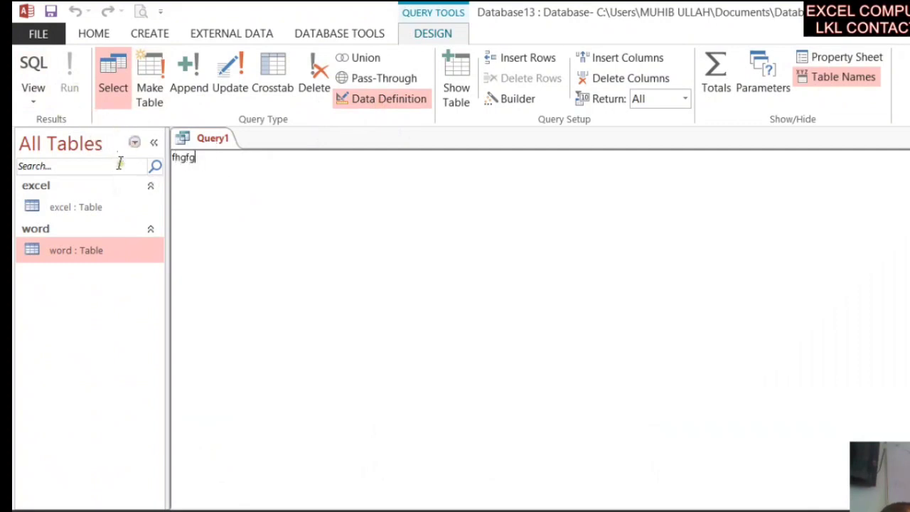
key(BackSpace)
key(BackSpace)
key(BackSpace)
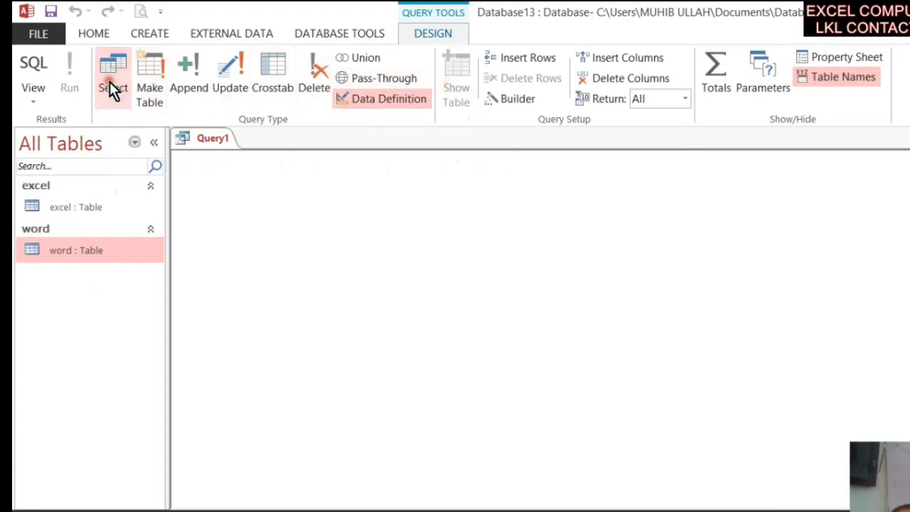
click(161, 90)
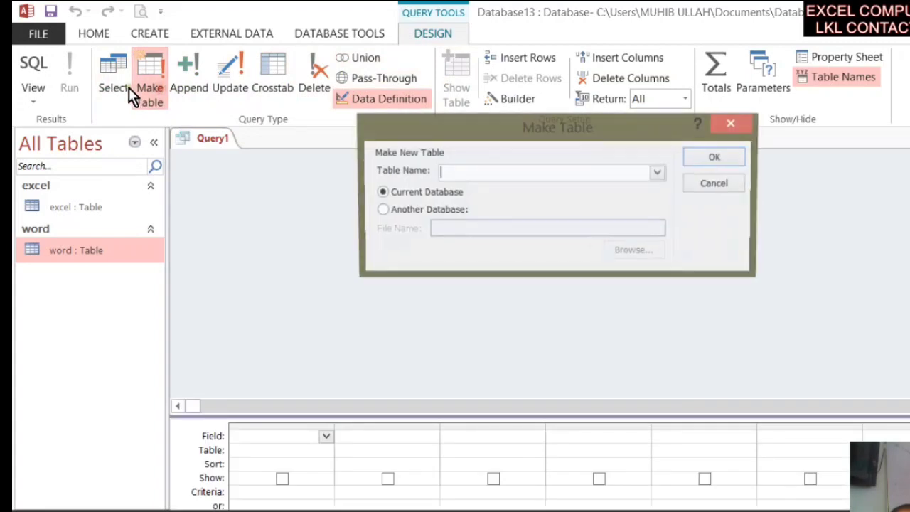
click(716, 127)
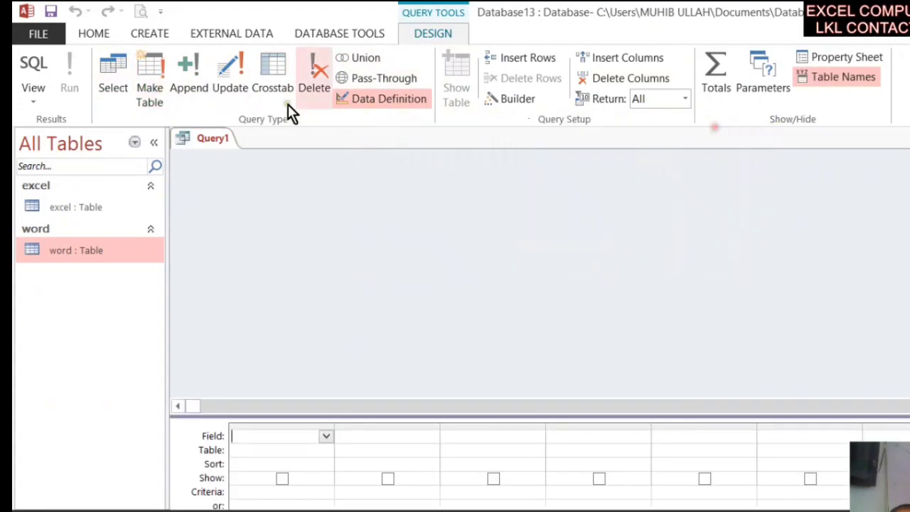
click(111, 79)
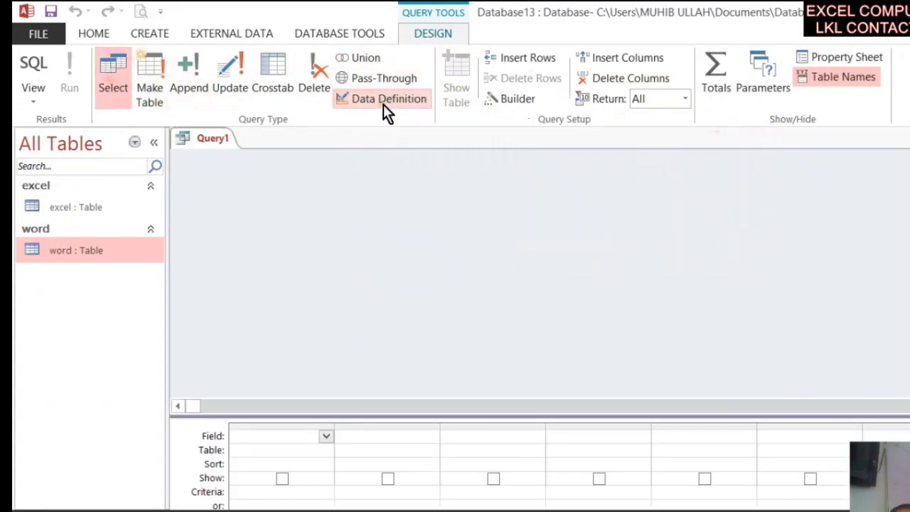
key(ctrl+w)
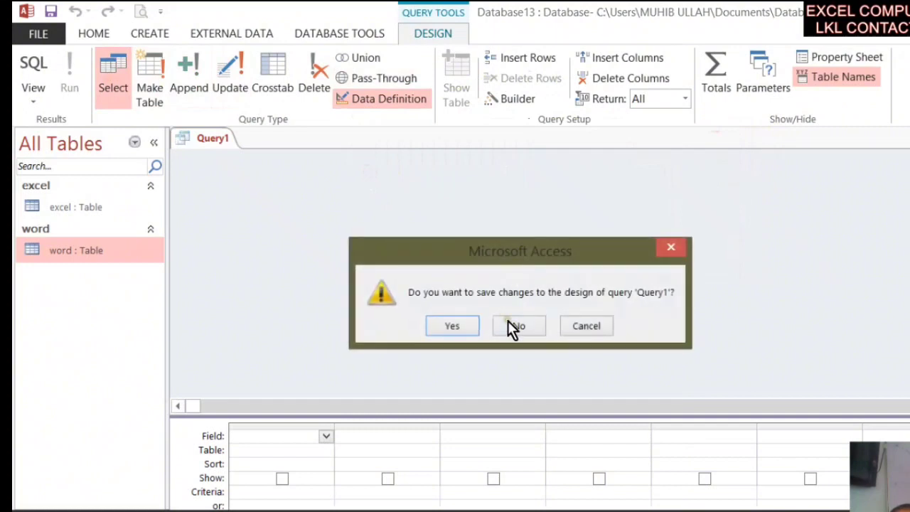
click(510, 324)
- Create a new query design and add the word table to it
click(152, 32)
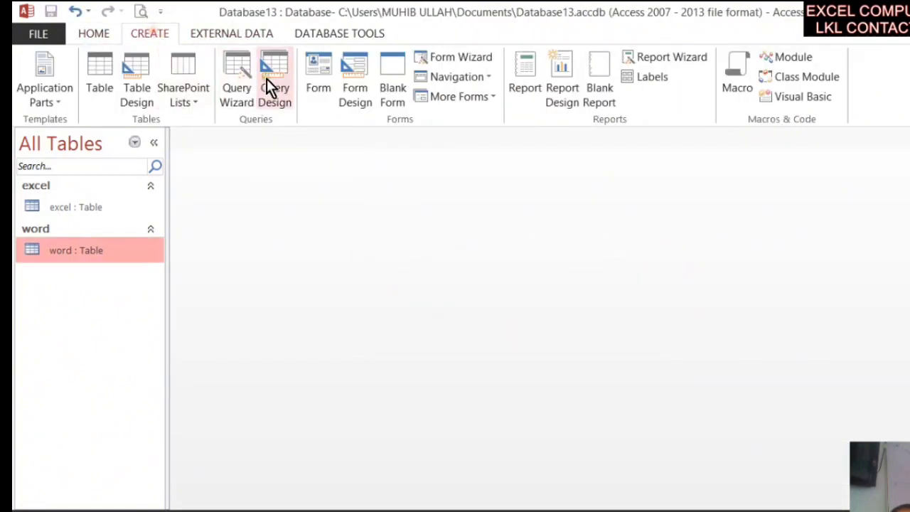
click(273, 77)
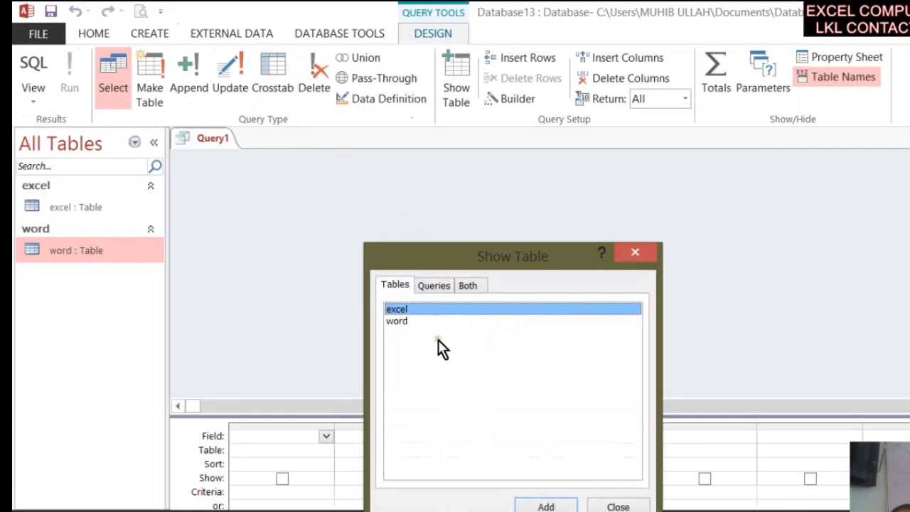
click(419, 320)
click(546, 505)
click(617, 506)
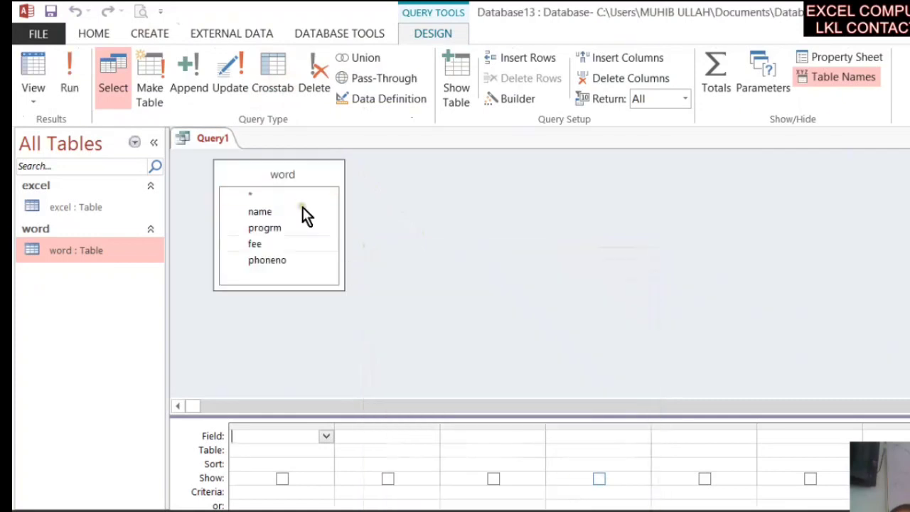
- Remove the word table from the query design and switch the query to a data definition query
double_click(286, 168)
right_click(287, 168)
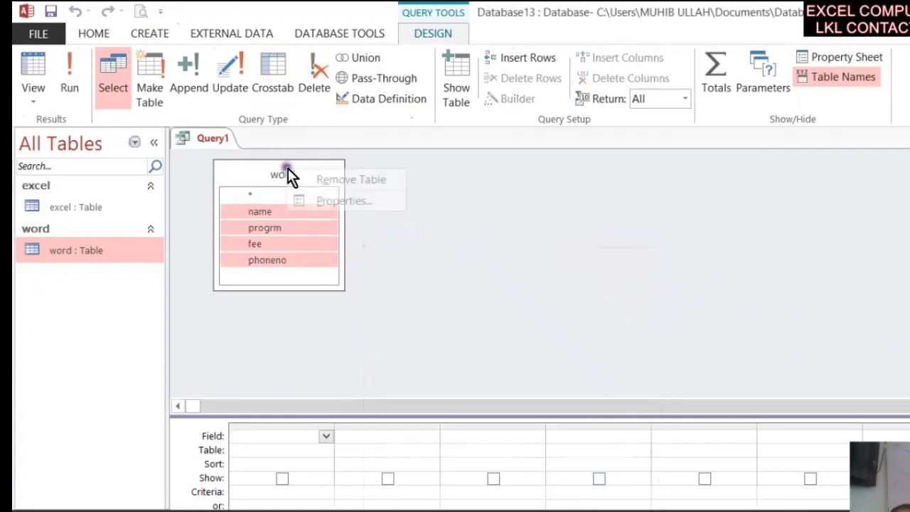
click(338, 179)
click(370, 99)
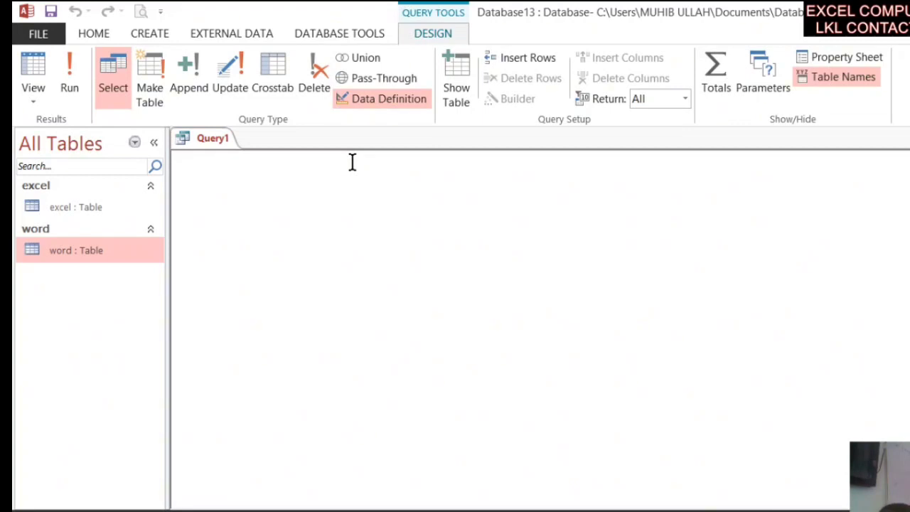
- Write the statement "alter table word drop column name" and run the query
text(alter)
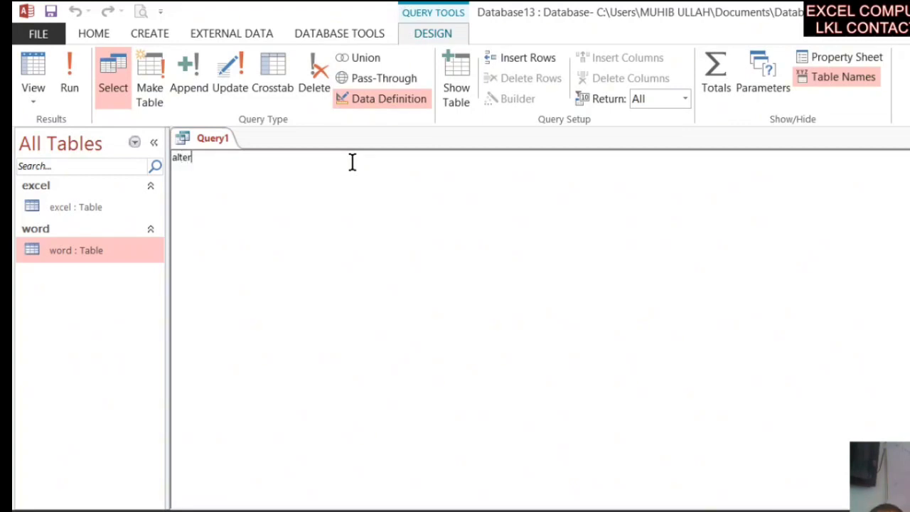
text( table word)
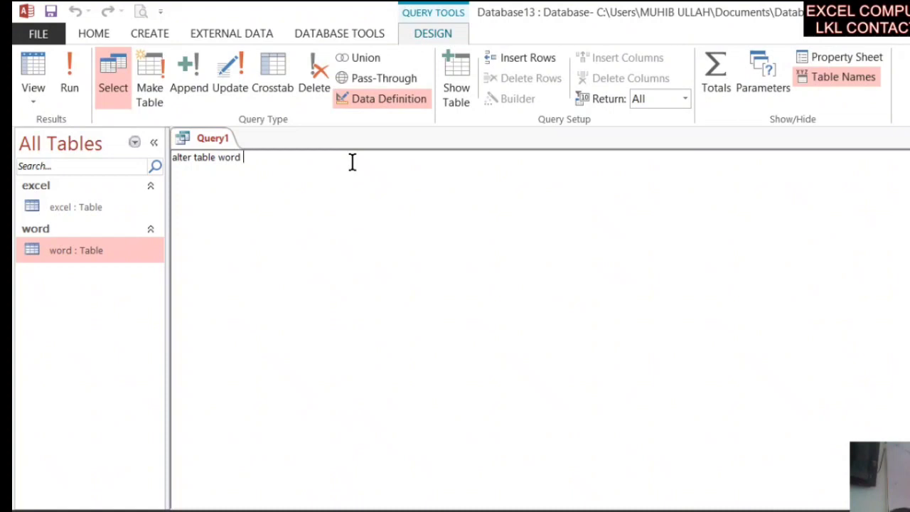
text(drpo)
key(BackSpace)
key(BackSpace)
key(BackSpace)
text(rop co)
text(lumn)
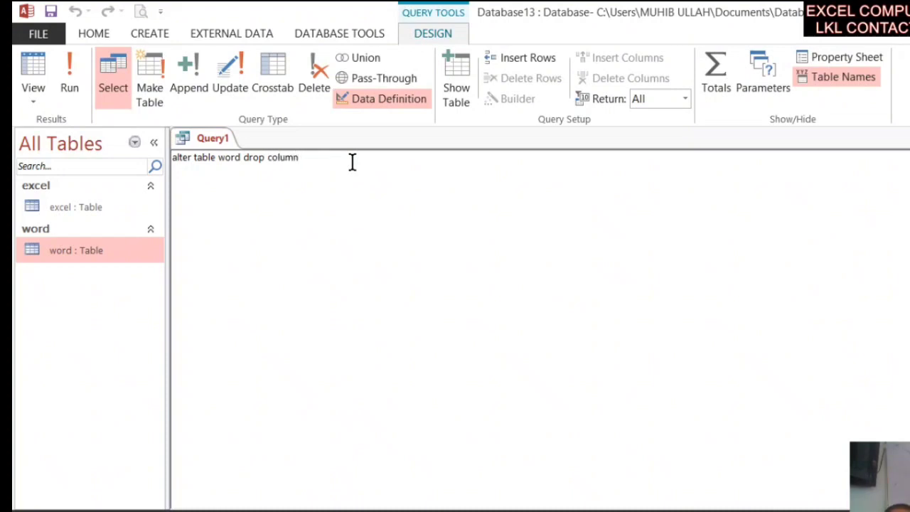
text( name)
click(79, 86)
- Open the word table to check its remaining columns, and close it again
double_click(106, 250)
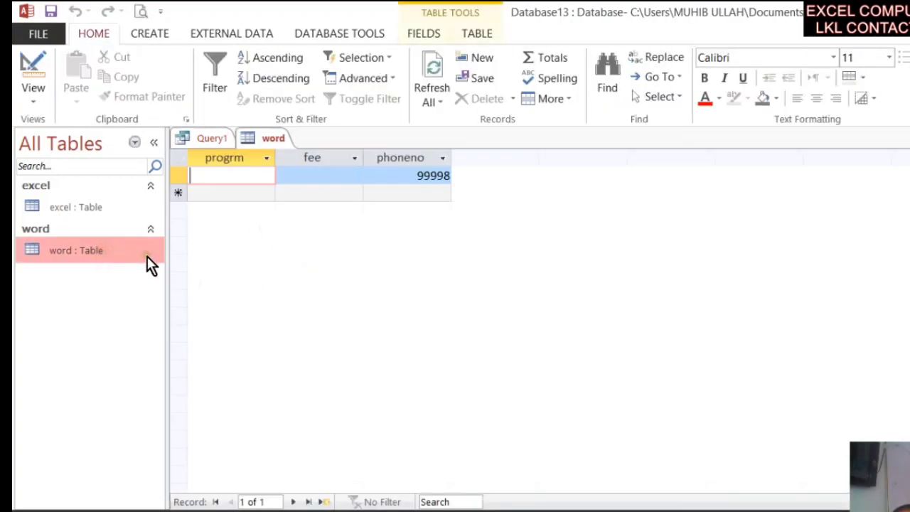
click(302, 176)
click(223, 175)
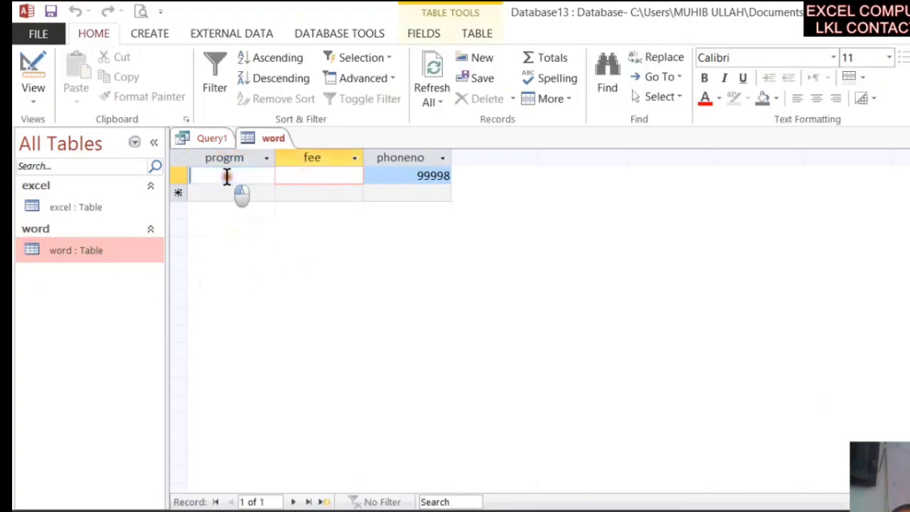
click(894, 139)
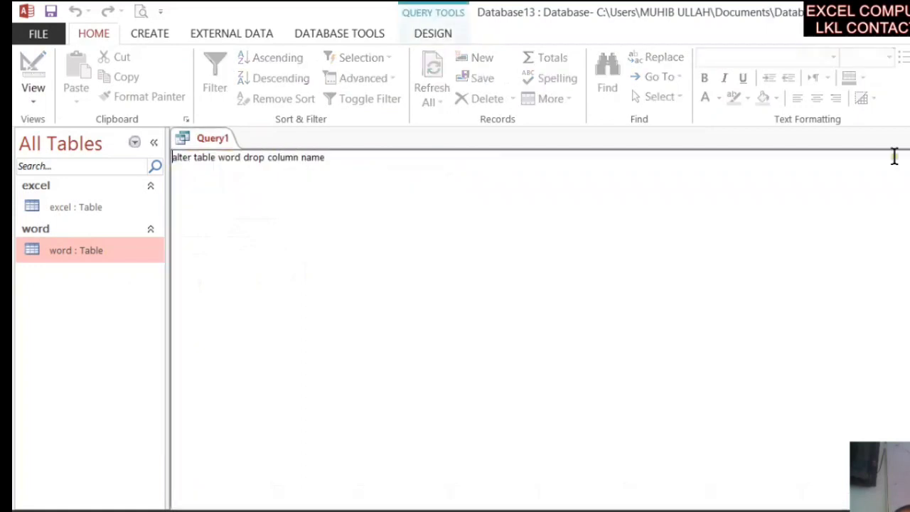
- Try to drop another column from the word table by changing the column name in the statement to program and running it
click(324, 157)
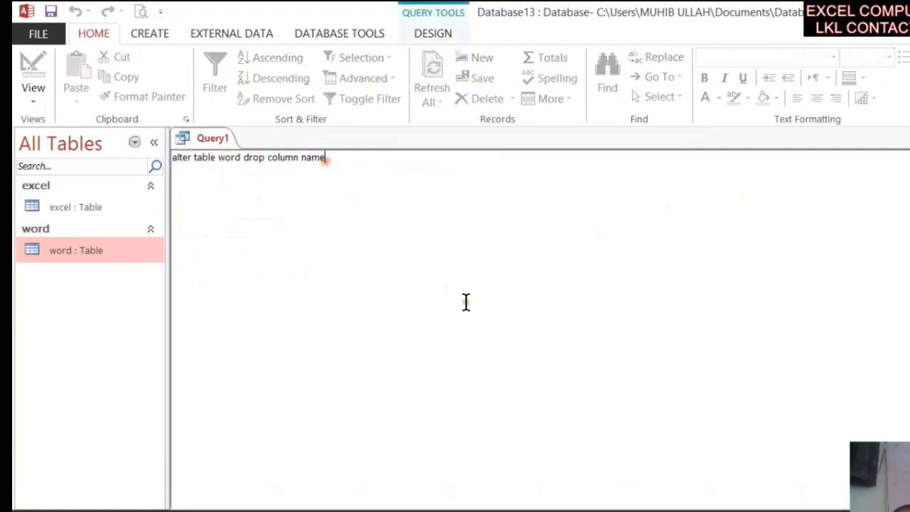
key(BackSpace)
key(BackSpace)
key(BackSpace)
key(BackSpace)
text(program)
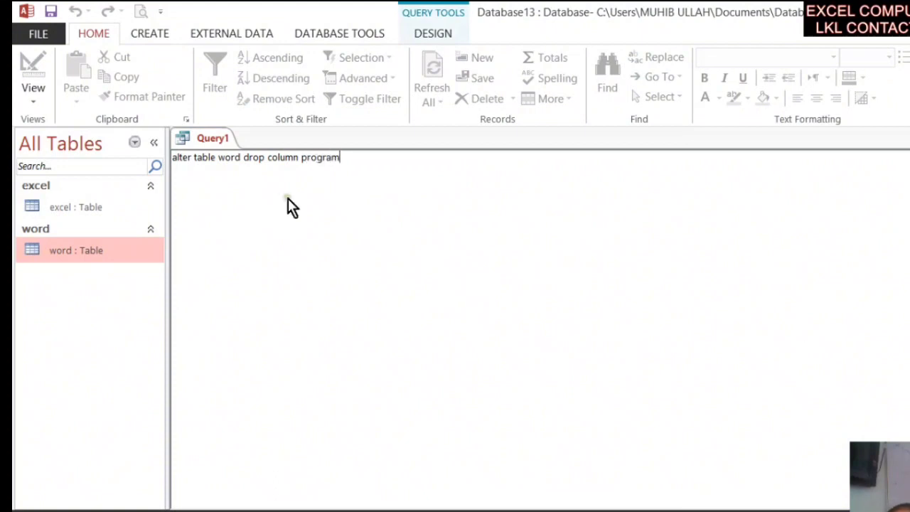
click(442, 23)
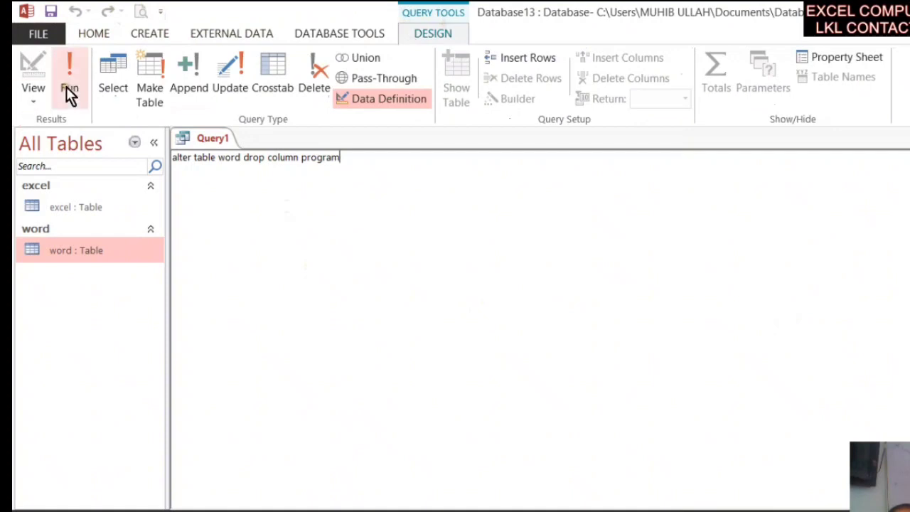
click(67, 84)
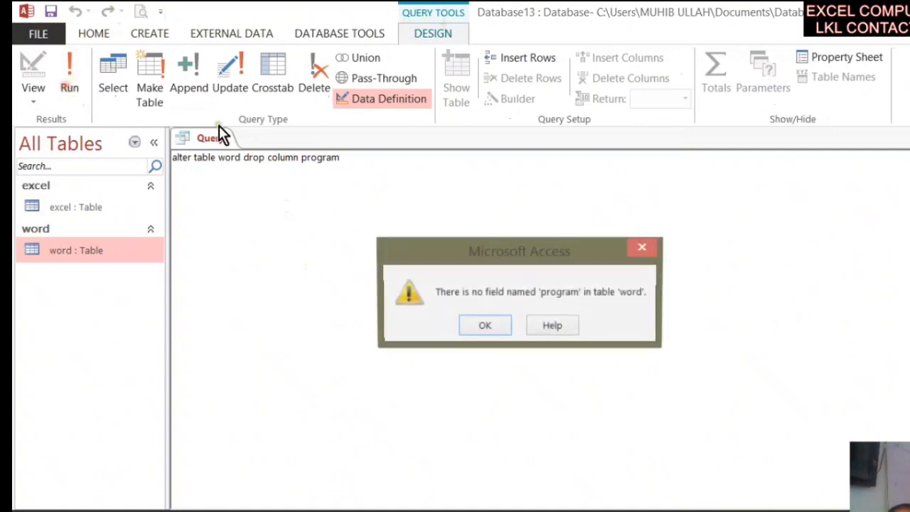
click(502, 322)
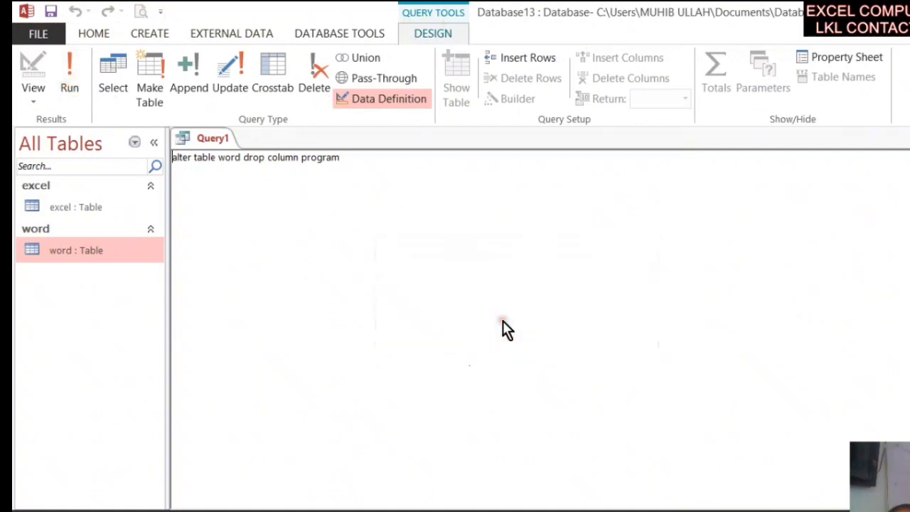
- Check the column names in the word table against the column named in the drop statement
double_click(80, 249)
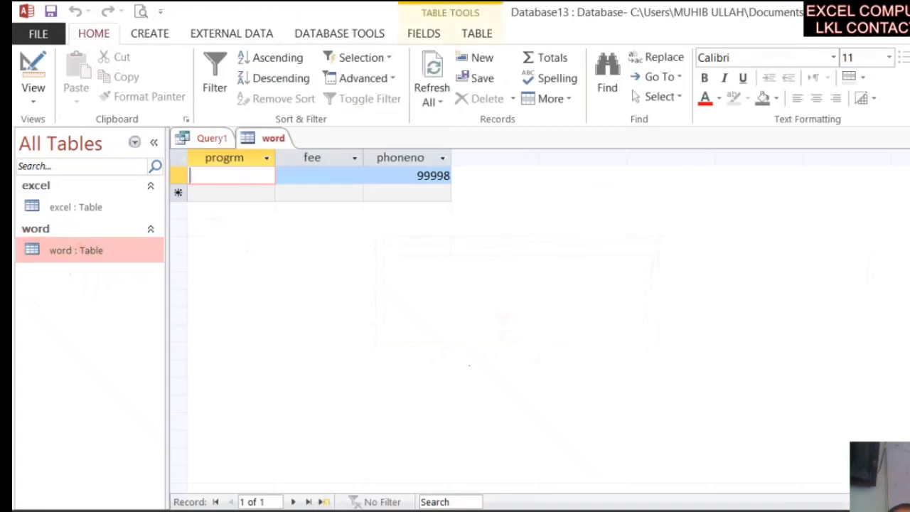
click(907, 138)
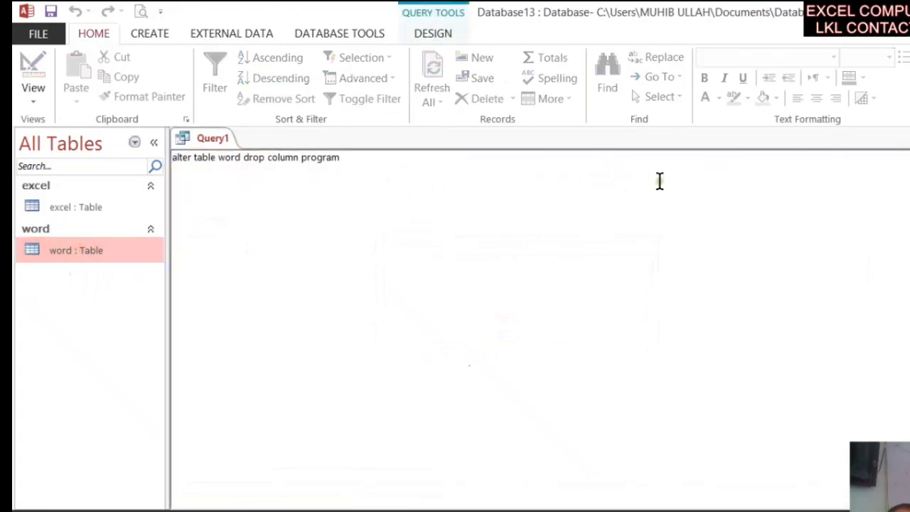
double_click(48, 255)
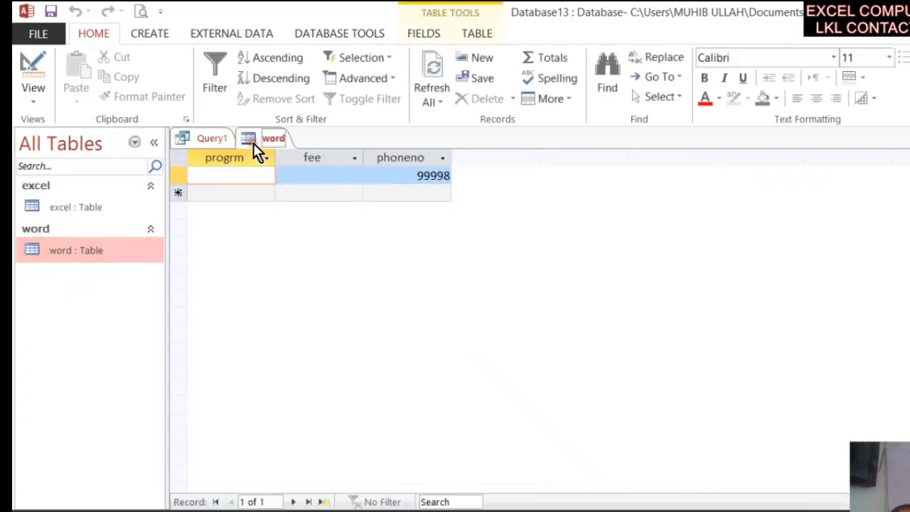
right_click(253, 143)
click(216, 141)
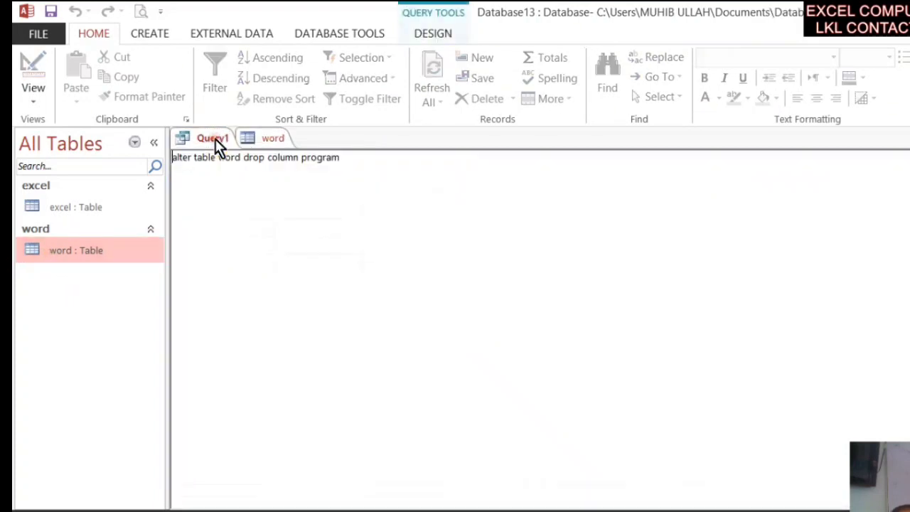
right_click(217, 143)
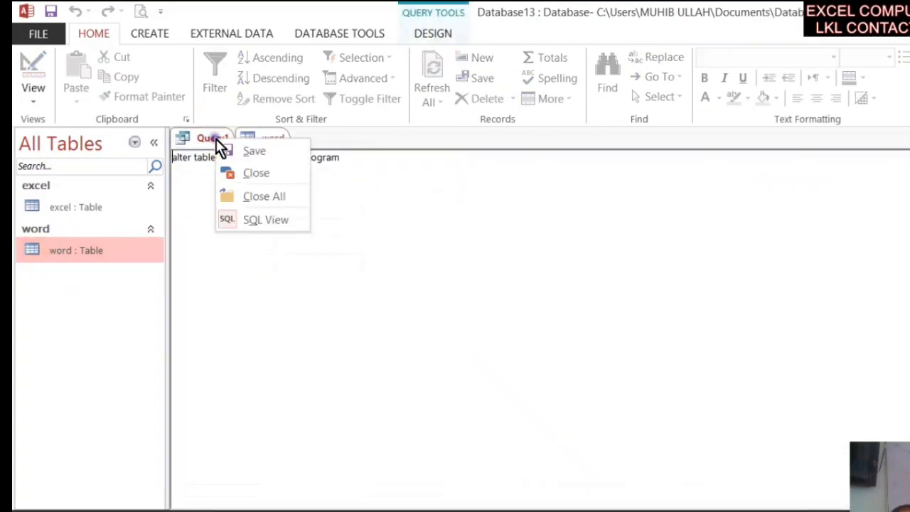
click(284, 221)
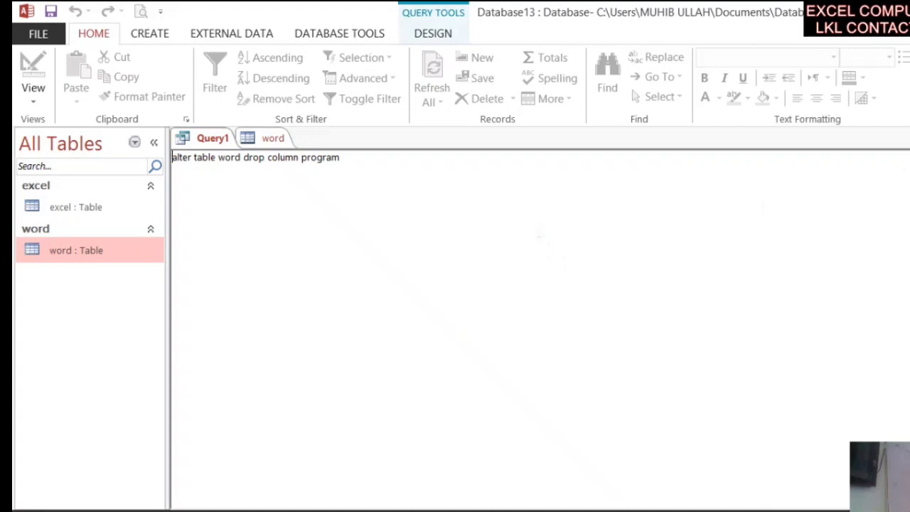
- Close the drop column query without saving it, and close the word table
click(909, 138)
click(509, 327)
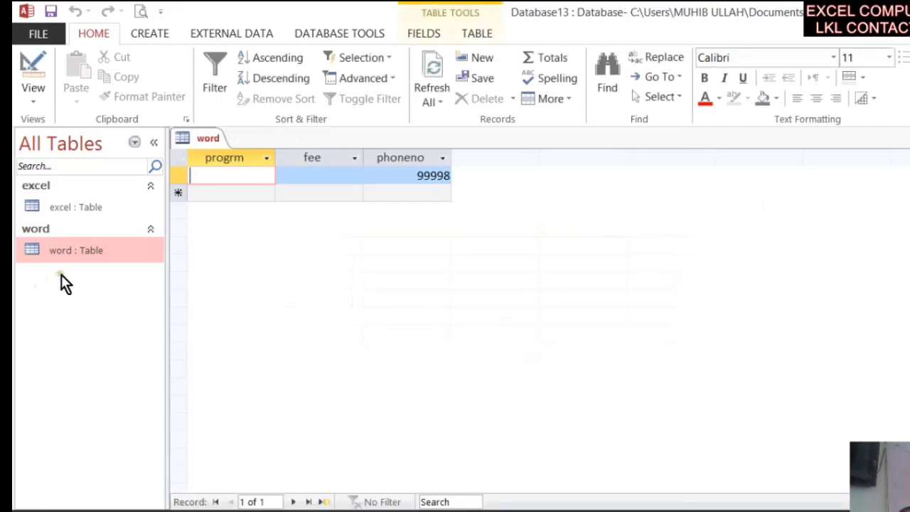
click(909, 138)
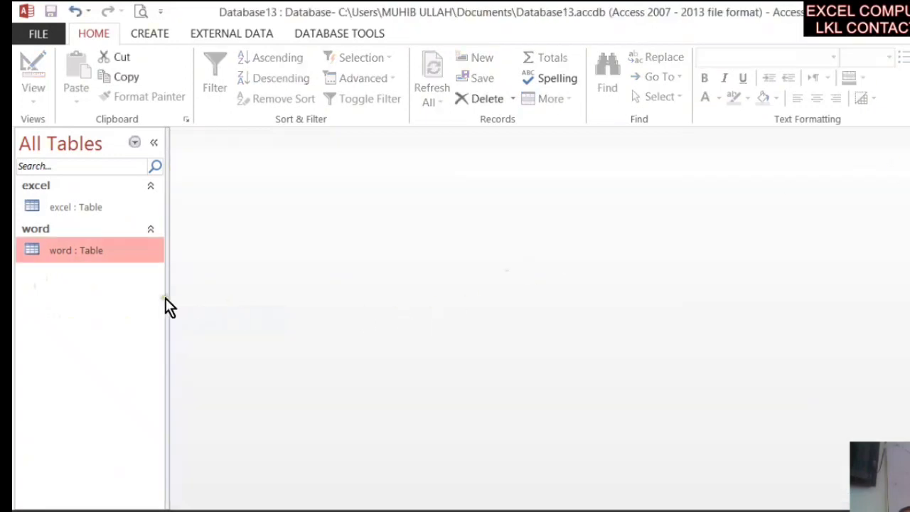
- Create a new query design with the word table added, and remove the table from it again
click(145, 34)
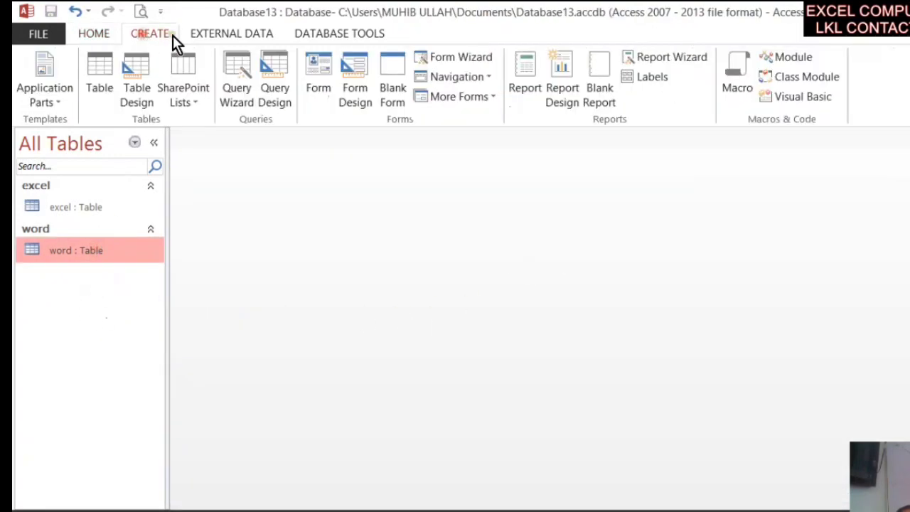
click(286, 89)
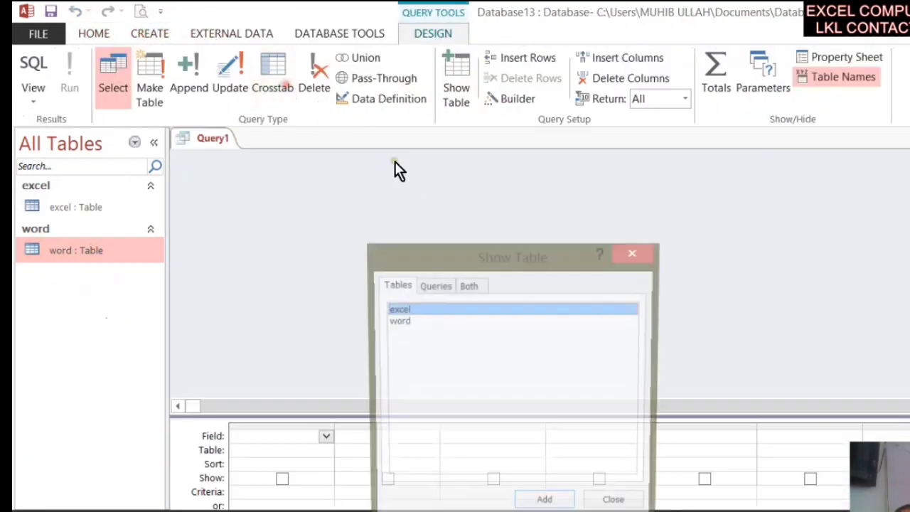
click(402, 320)
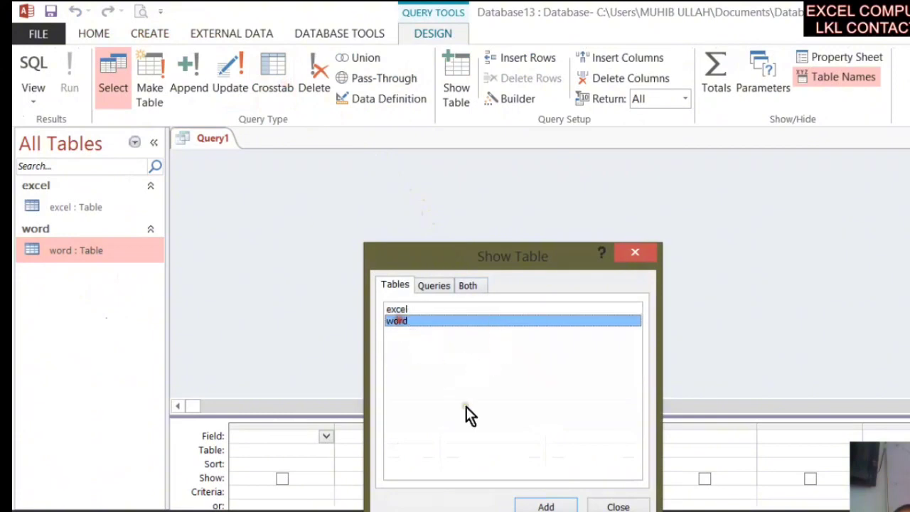
click(544, 504)
click(615, 505)
click(307, 176)
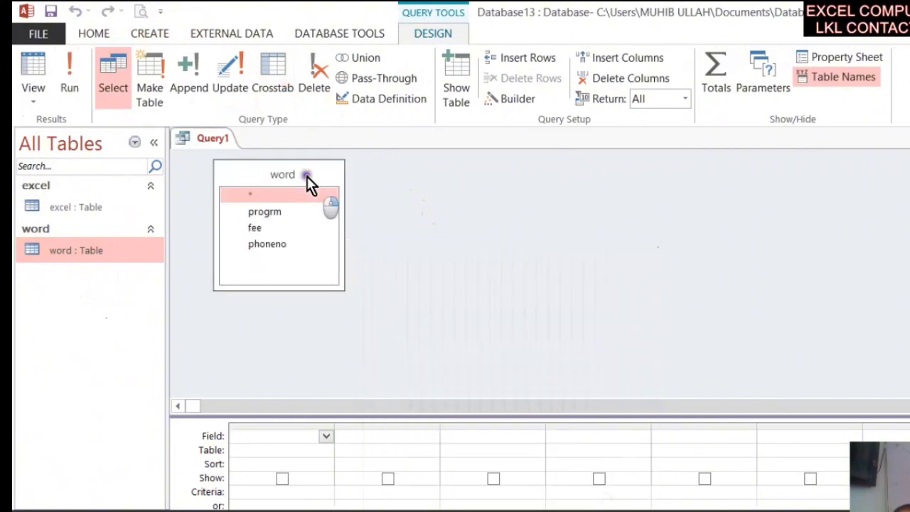
right_click(307, 177)
click(341, 186)
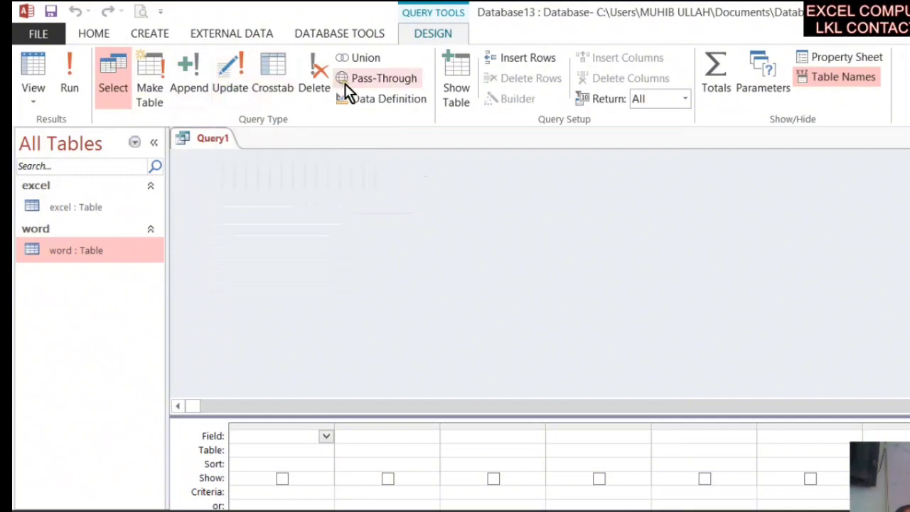
- Add the excel table to the query design and view the query's SQL statement
click(462, 85)
click(560, 507)
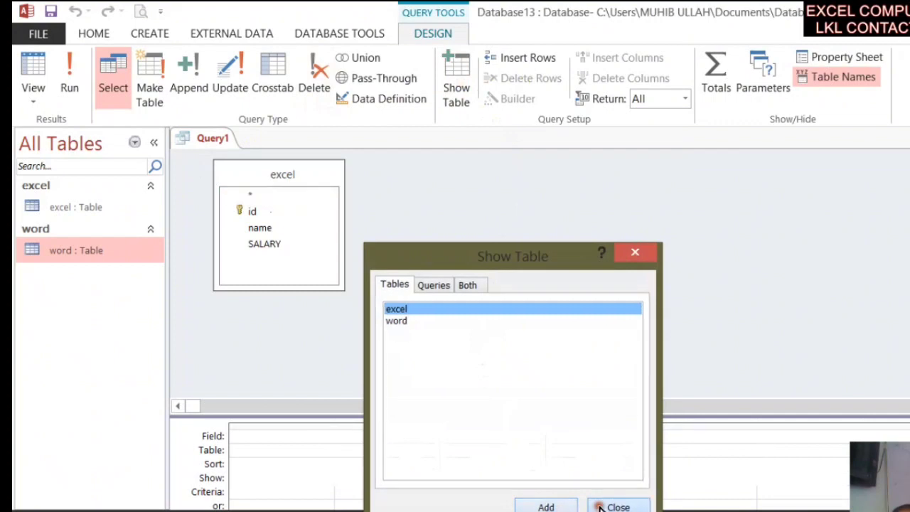
click(614, 506)
right_click(201, 132)
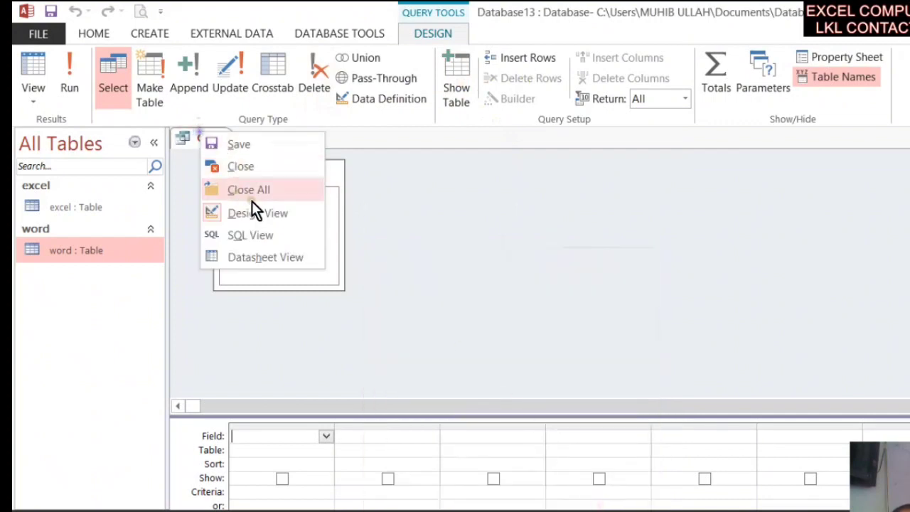
click(251, 235)
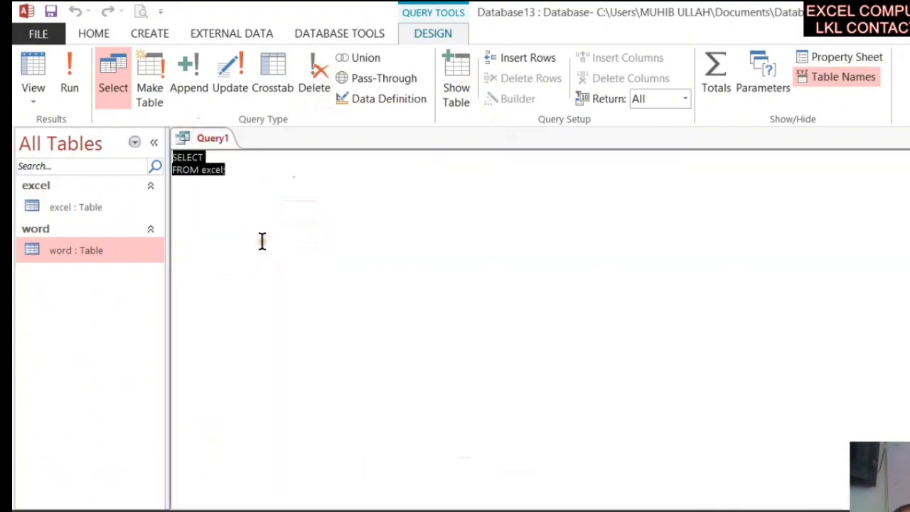
click(245, 188)
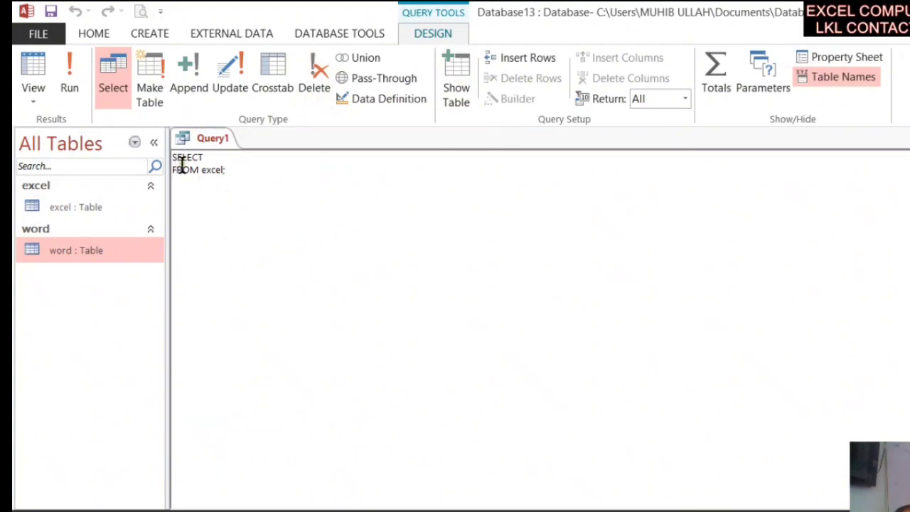
click(209, 170)
- Close the query without saving it and create a new query design containing the word table
click(909, 139)
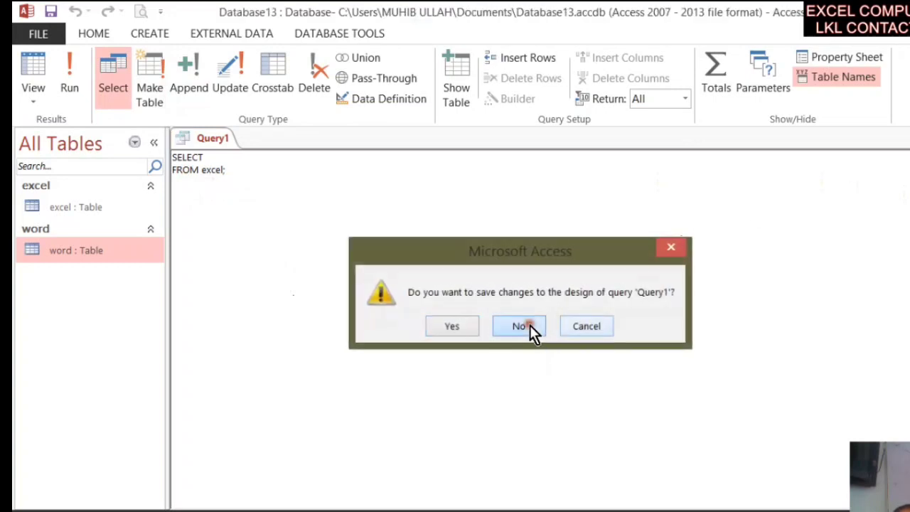
click(530, 326)
click(125, 39)
click(288, 103)
click(415, 321)
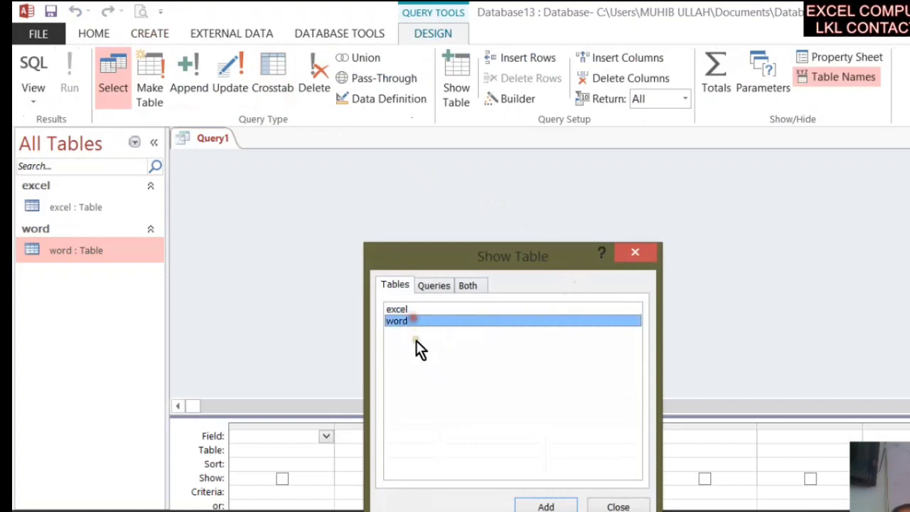
click(546, 505)
click(618, 506)
- Add all fields of the word table, progrm, fee and phoneno, to the query grid
click(301, 179)
click(300, 179)
drag(290, 211, 270, 436)
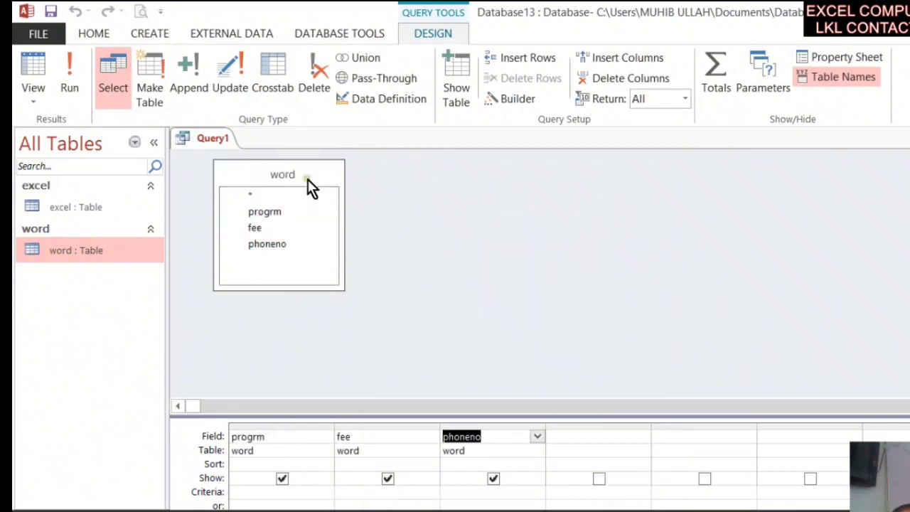
- Turn the query into a make-table query that writes to a table named word in the current database
right_click(203, 139)
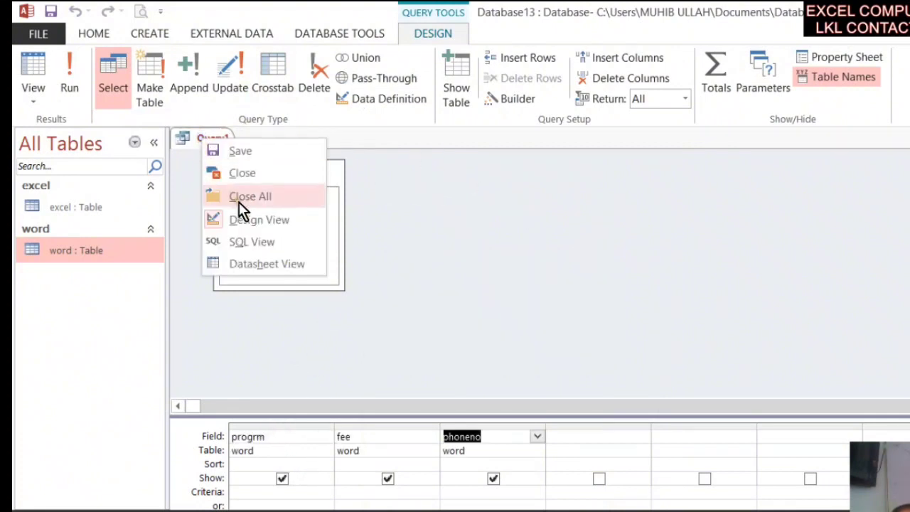
click(146, 77)
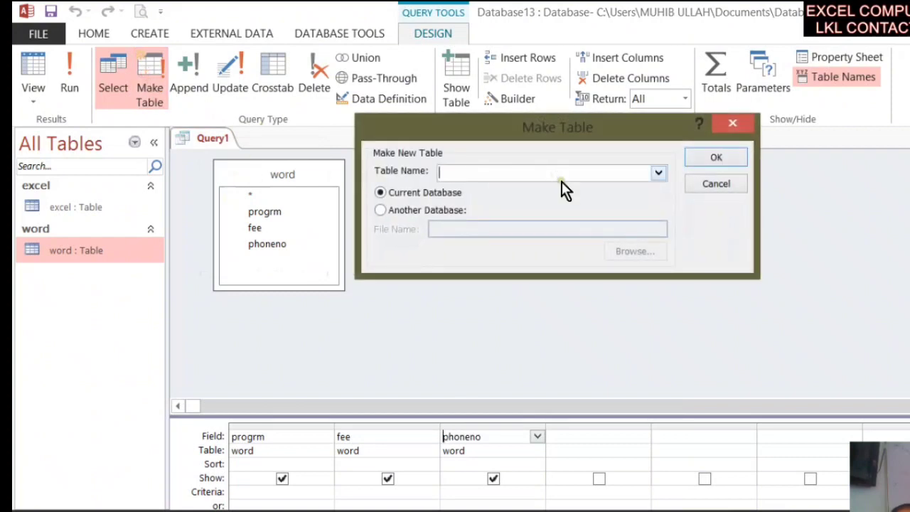
text(word)
click(729, 158)
- Set the progrm field's criterion to "word" and try to run the make-table query
click(250, 491)
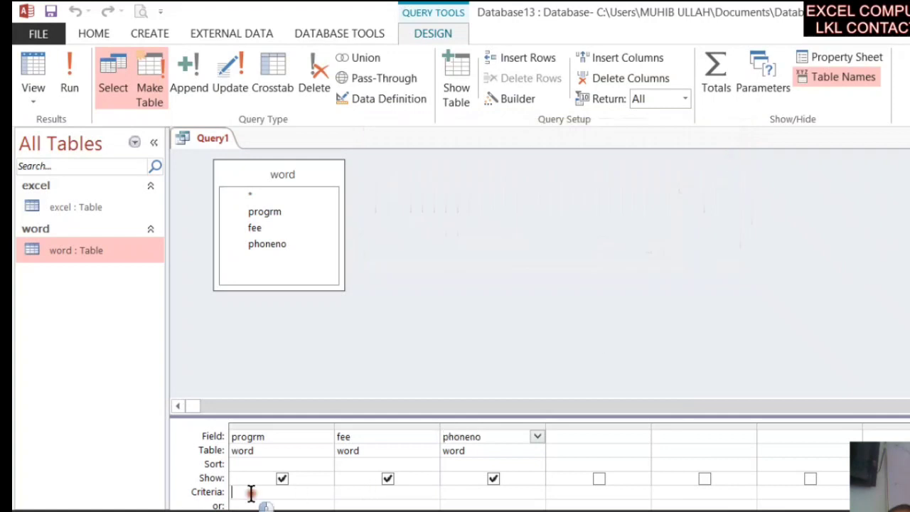
text(word)
click(76, 72)
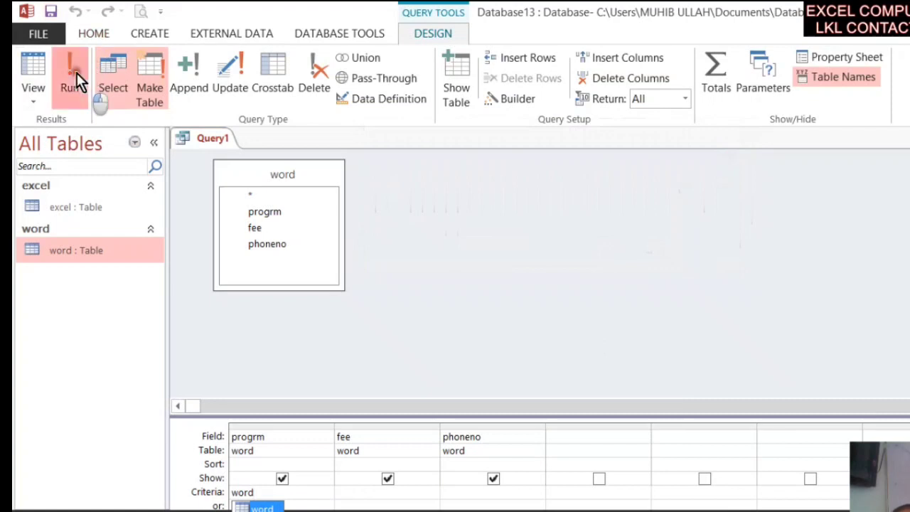
click(479, 328)
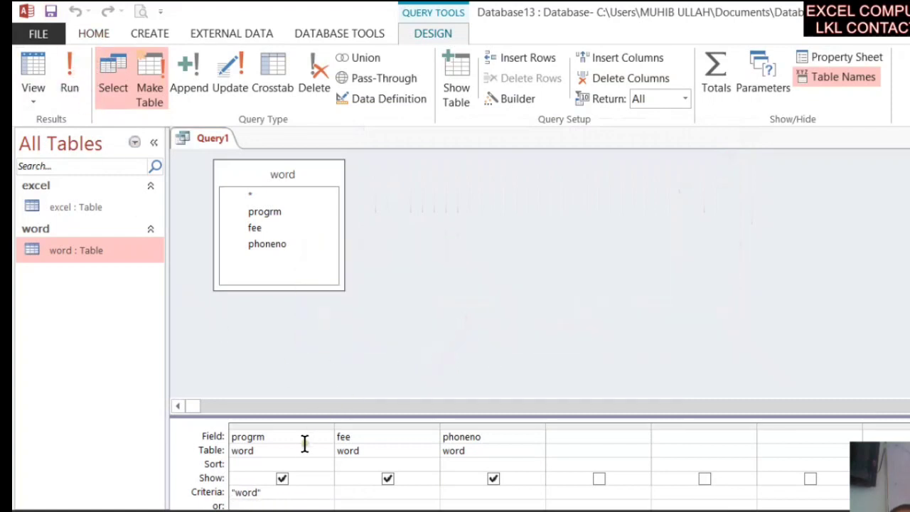
click(281, 478)
- View the SQL statement of the make-table query
right_click(195, 137)
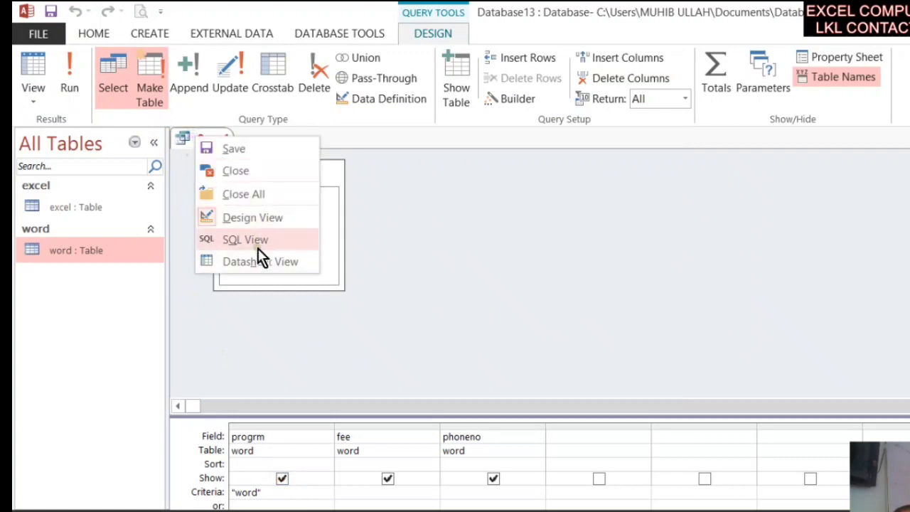
click(256, 241)
click(348, 234)
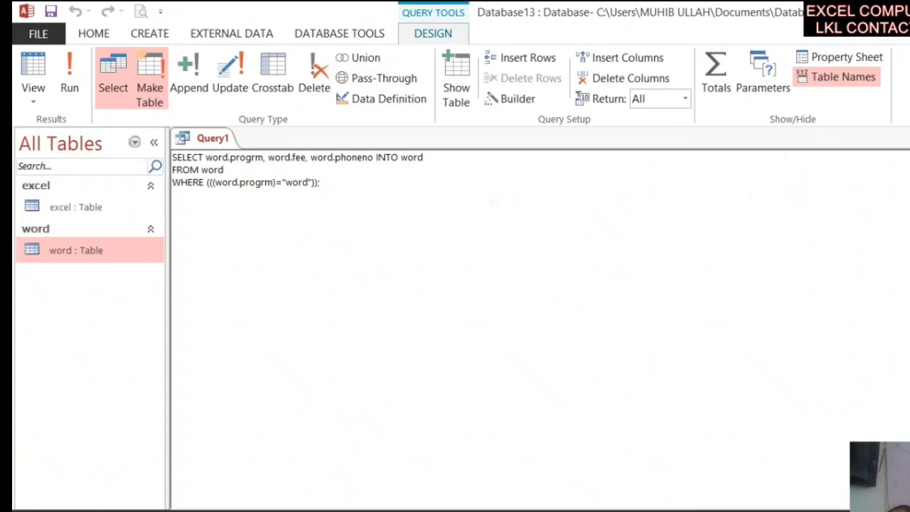
- Close the query without saving its design and select the word table
key(ctrl+w)
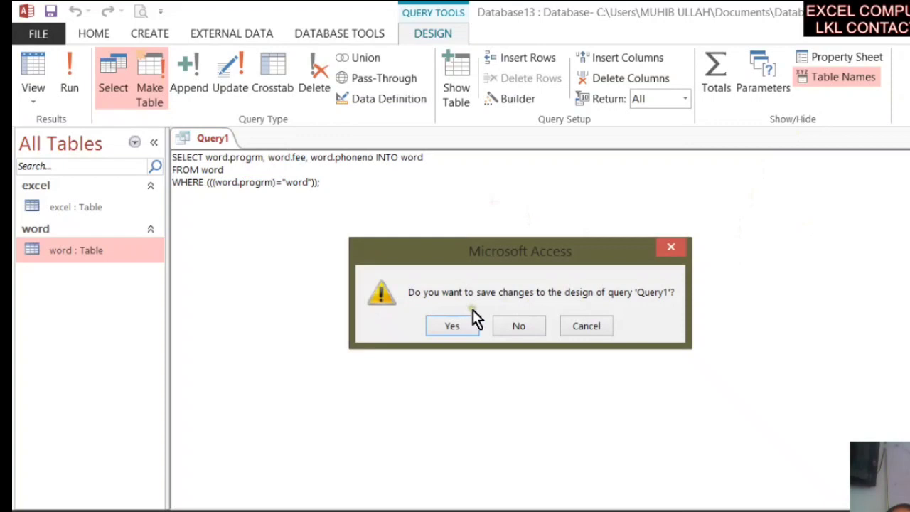
click(517, 326)
click(46, 215)
click(51, 256)
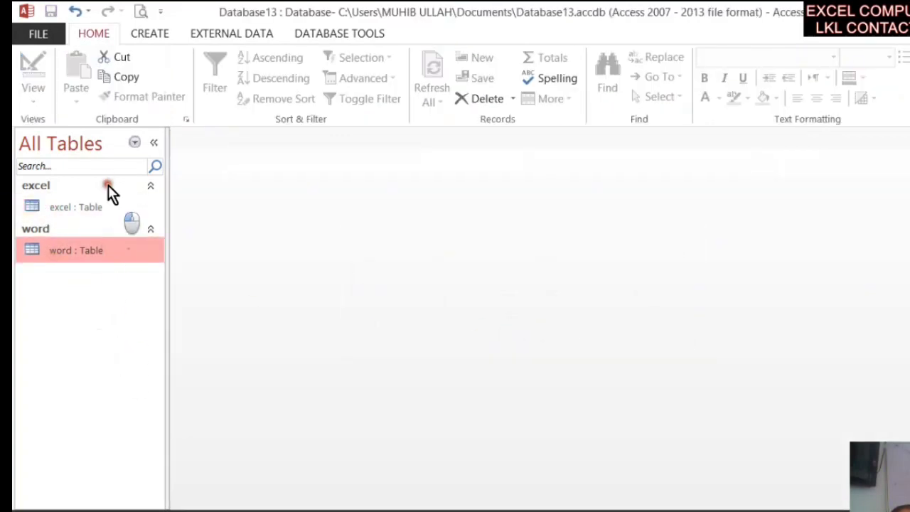
- Start creating a new query design
click(151, 33)
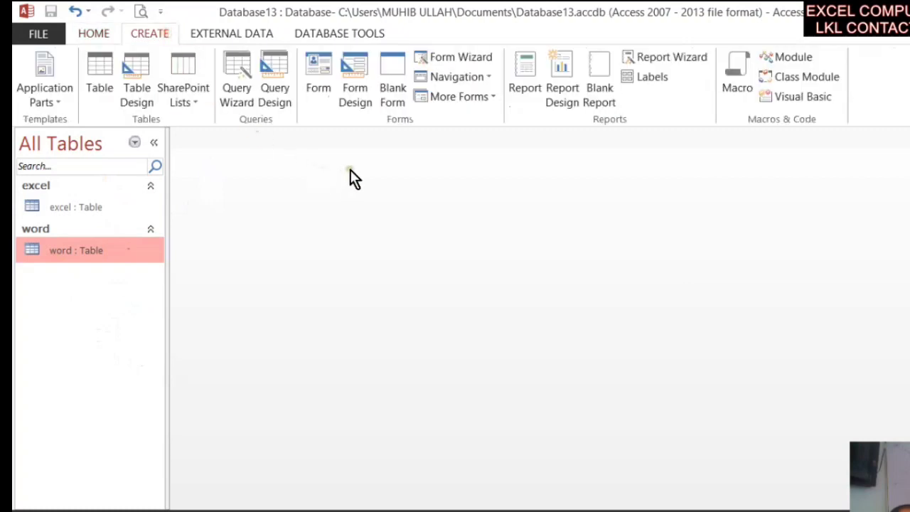